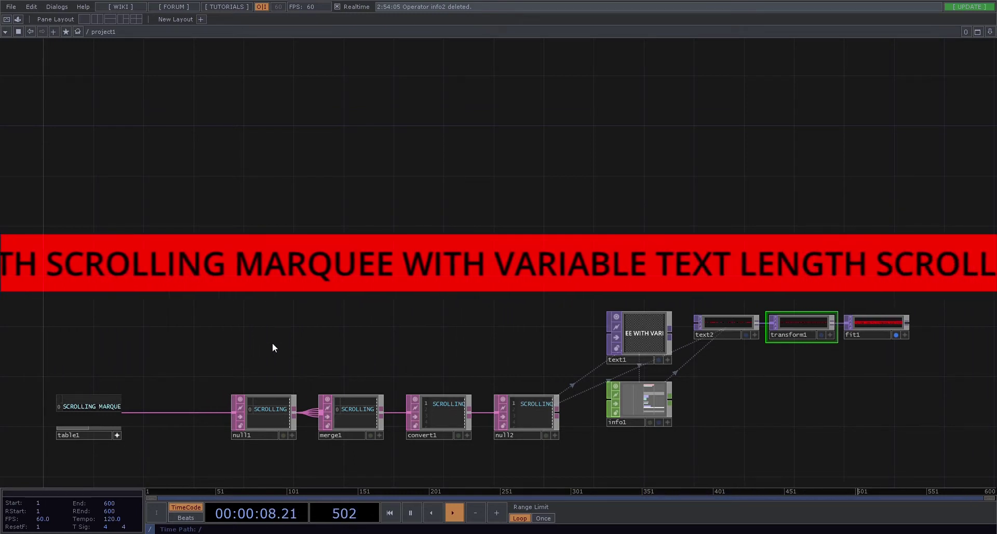
# Step: Turn off the background display of the fit1 operator at the end of the finished marquee network
pyautogui.moveTo(272, 343); pyautogui.dragTo(308, 315)
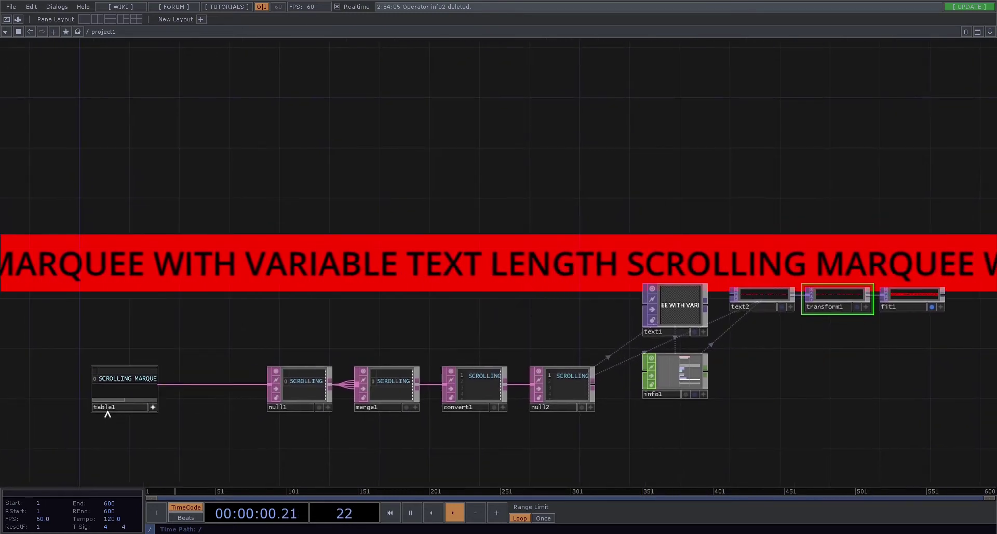
pyautogui.scroll(5, 96, 408)
pyautogui.moveTo(374, 335); pyautogui.dragTo(278, 350)
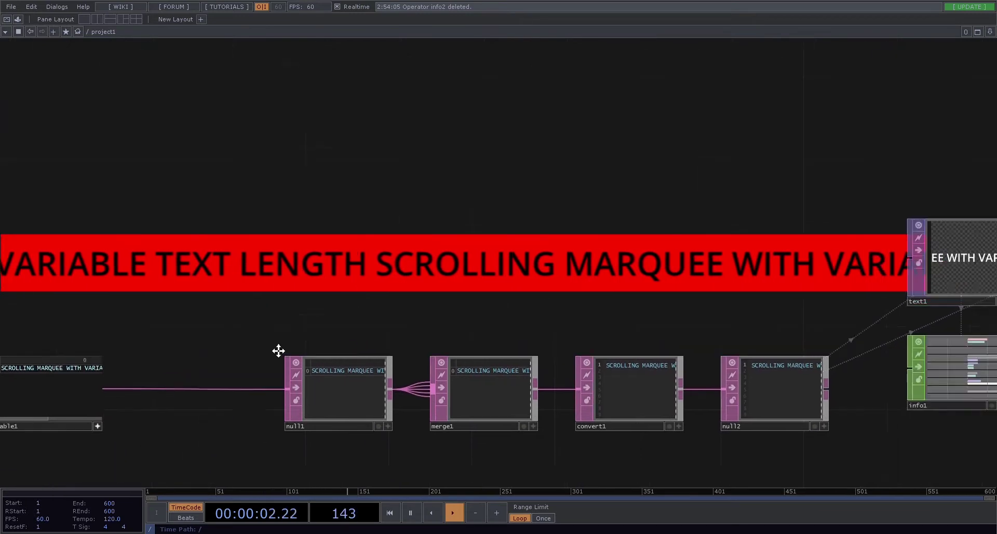
pyautogui.scroll(-2, 274, 347)
pyautogui.scroll(-3, 446, 276)
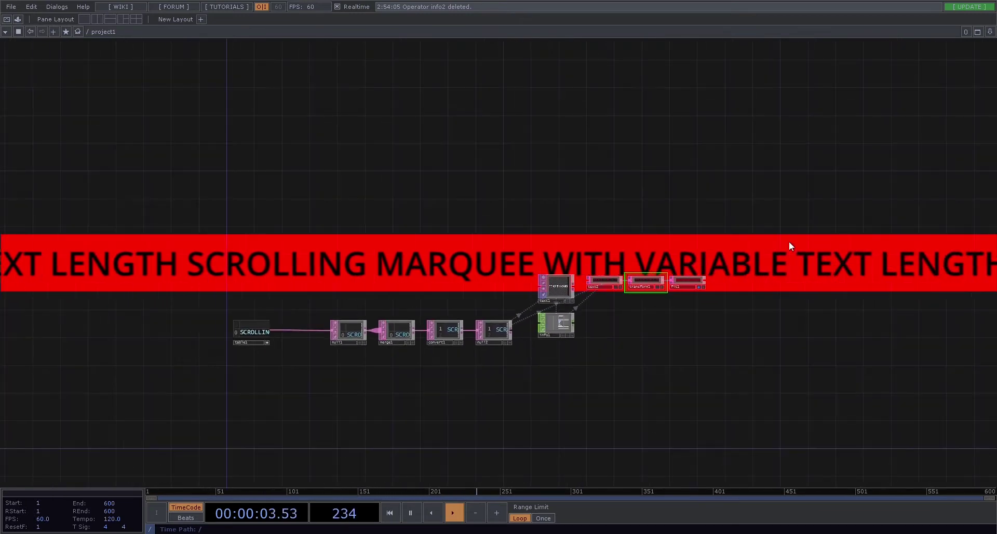
pyautogui.click(698, 287)
# Step: Add a Table DAT in an empty area of the network
pyautogui.moveTo(648, 356); pyautogui.dragTo(639, 41)
pyautogui.moveTo(608, 196); pyautogui.dragTo(604, 85)
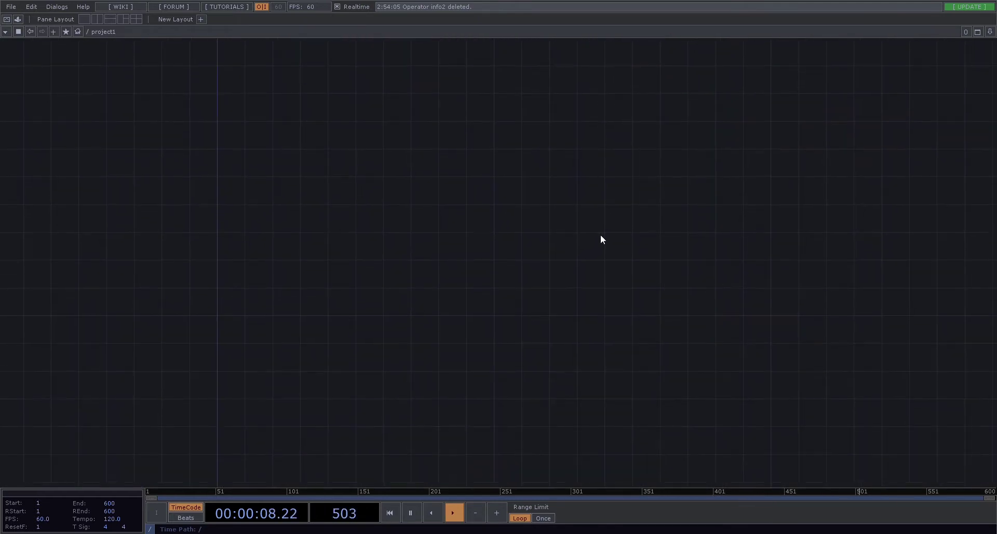
pyautogui.scroll(3, 335, 277)
pyautogui.moveTo(323, 284); pyautogui.dragTo(347, 296)
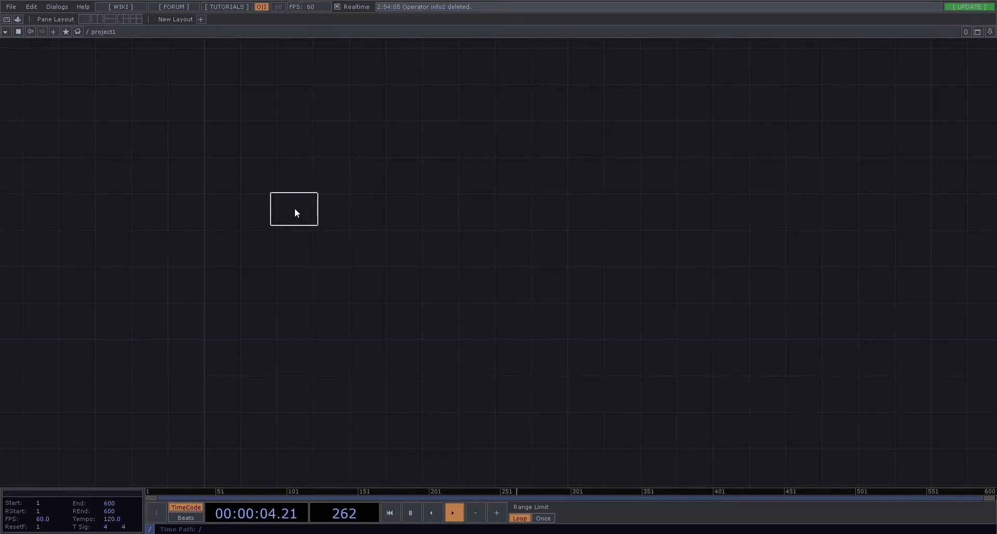
pyautogui.click(294, 209)
pyautogui.scroll(5, 345, 210)
pyautogui.moveTo(292, 211); pyautogui.dragTo(462, 248)
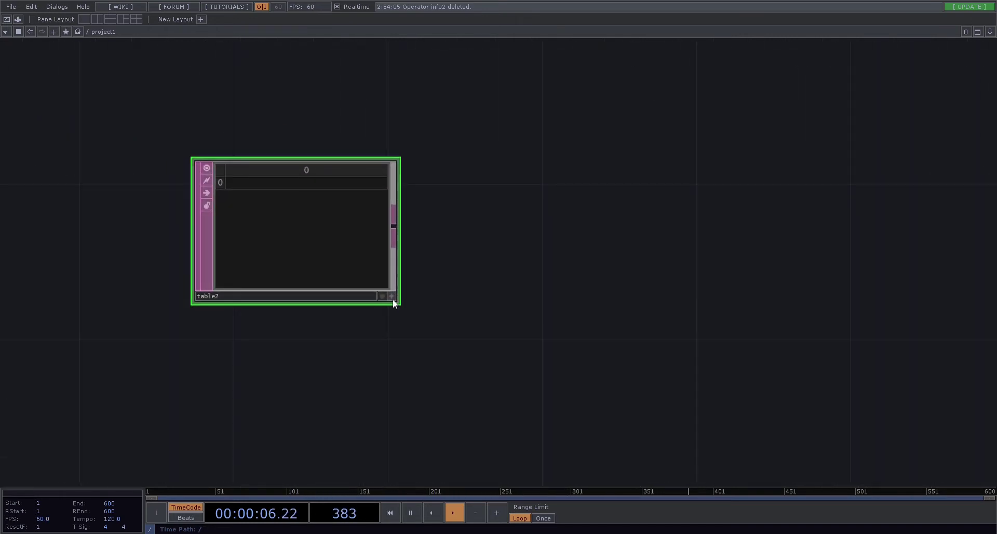
# Step: Enter "A WONDERFUL MARQUEE PHRASE " with a trailing space in the new table's first cell
pyautogui.click(392, 296)
pyautogui.click(290, 190)
pyautogui.write('a')
pyautogui.press('BackSpace')
pyautogui.write('A ')
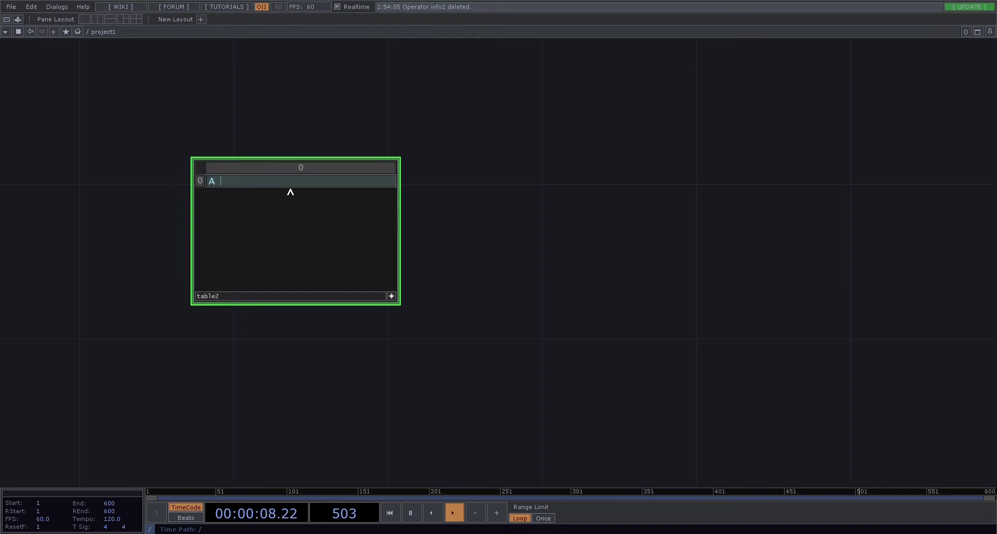
pyautogui.write('WONDERFUL MA')
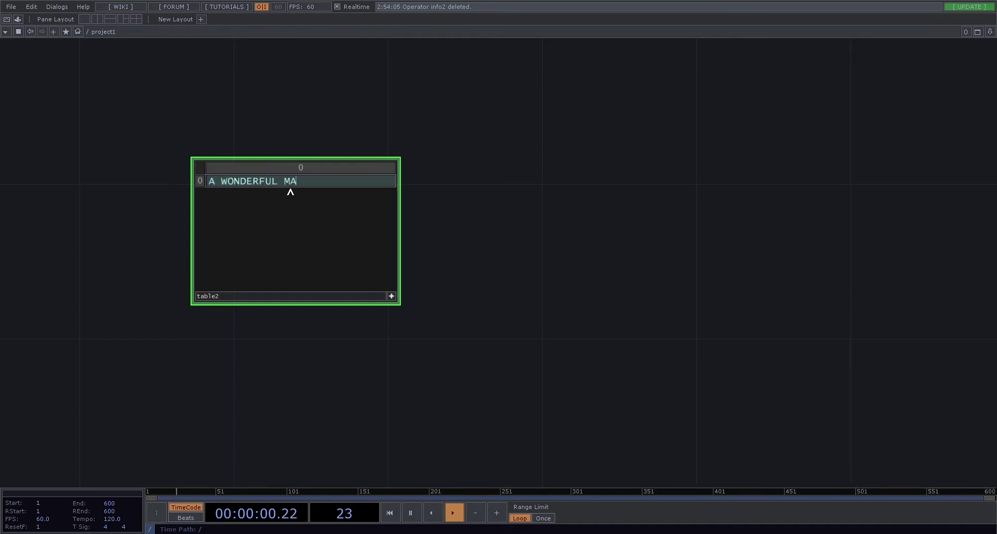
pyautogui.write('RQUEE PHRASE')
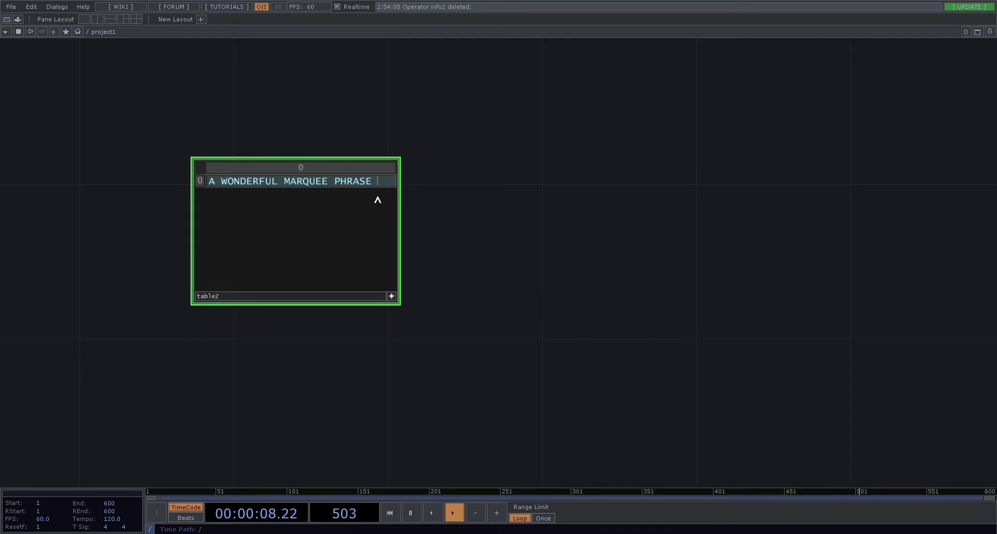
pyautogui.click(391, 296)
# Step: Add a Null DAT beside the table and connect the table's output to it
pyautogui.moveTo(566, 263); pyautogui.dragTo(426, 299)
pyautogui.scroll(-2, 426, 298)
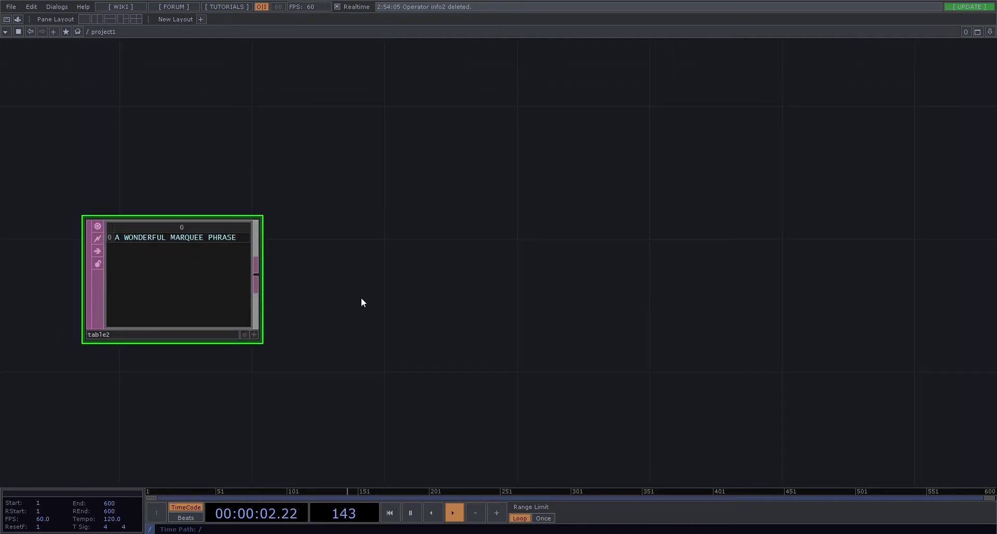
pyautogui.click(267, 220)
pyautogui.click(447, 273)
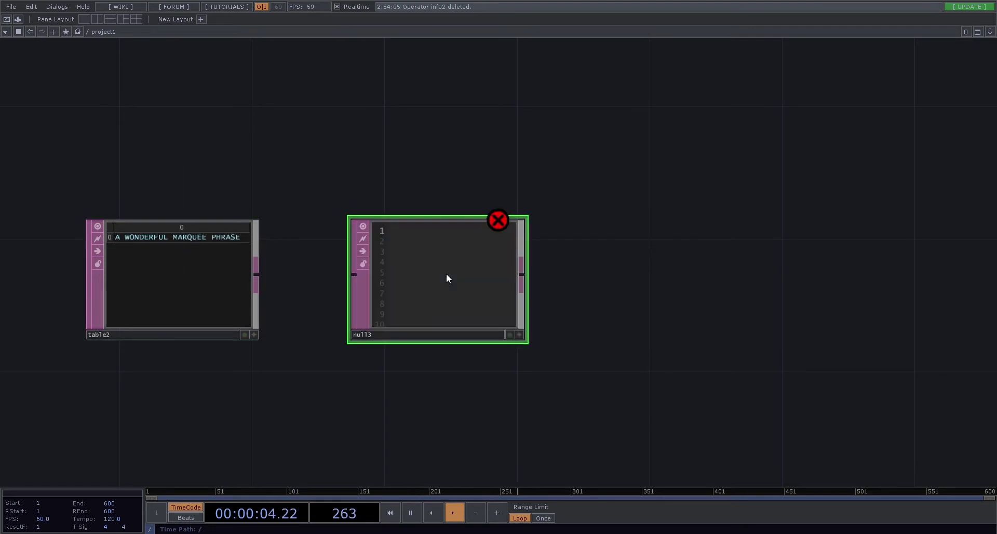
pyautogui.moveTo(258, 276); pyautogui.dragTo(363, 278)
# Step: Add a Merge DAT after the null and connect the null's output to it five times
pyautogui.hscroll(3, 562, 295)
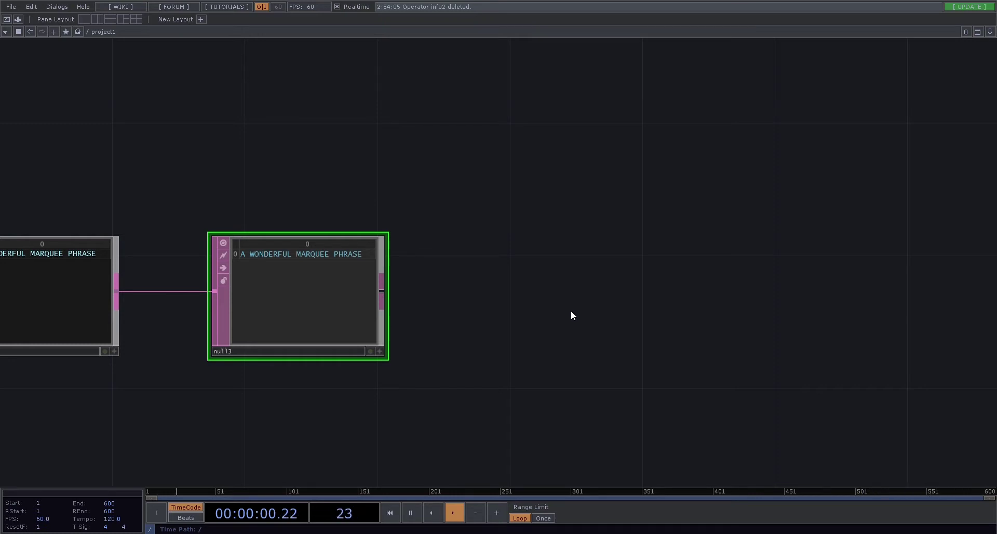
pyautogui.click(598, 295)
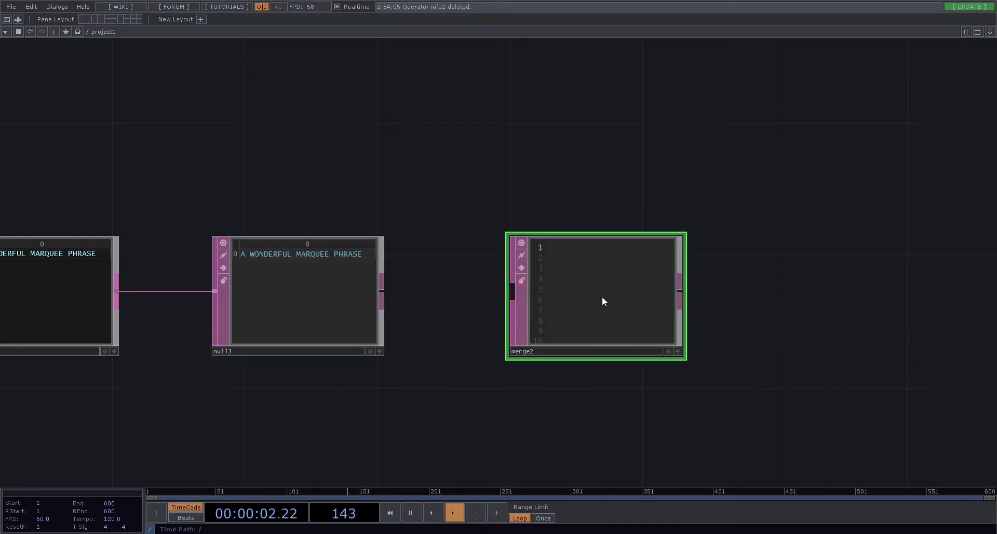
pyautogui.moveTo(604, 297); pyautogui.dragTo(549, 310)
pyautogui.moveTo(534, 153); pyautogui.dragTo(513, 136)
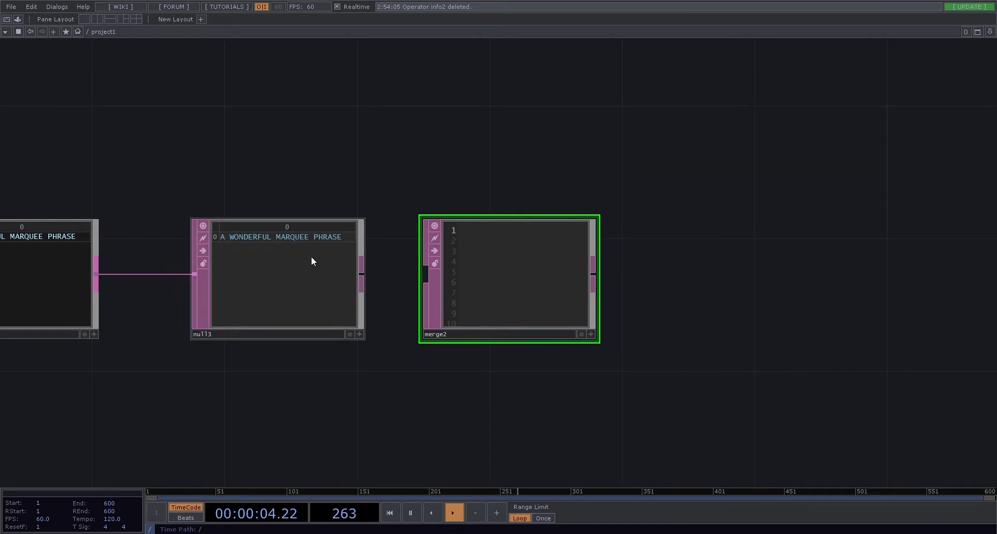
pyautogui.moveTo(362, 274); pyautogui.dragTo(426, 283)
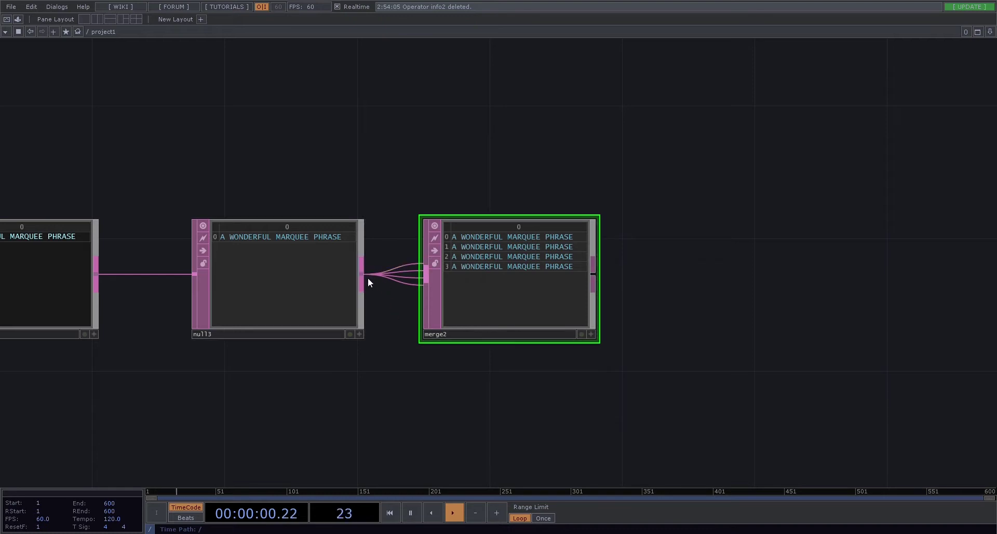
pyautogui.moveTo(363, 278); pyautogui.dragTo(426, 285)
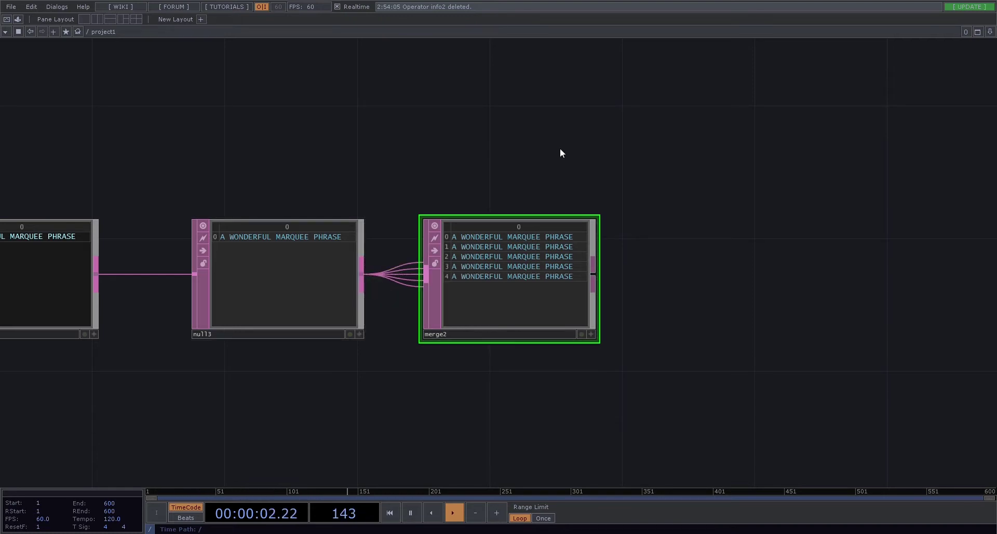
# Step: Set the Merge DAT's How parameter to Append Columns
pyautogui.moveTo(670, 171); pyautogui.dragTo(487, 160)
pyautogui.moveTo(608, 307); pyautogui.dragTo(747, 346)
pyautogui.moveTo(661, 338); pyautogui.dragTo(546, 290)
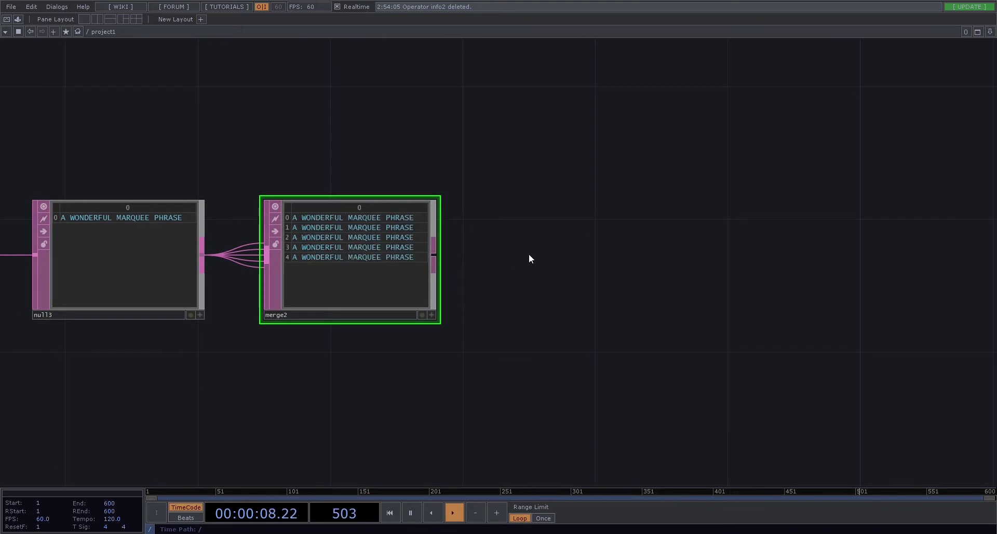
pyautogui.press('p')
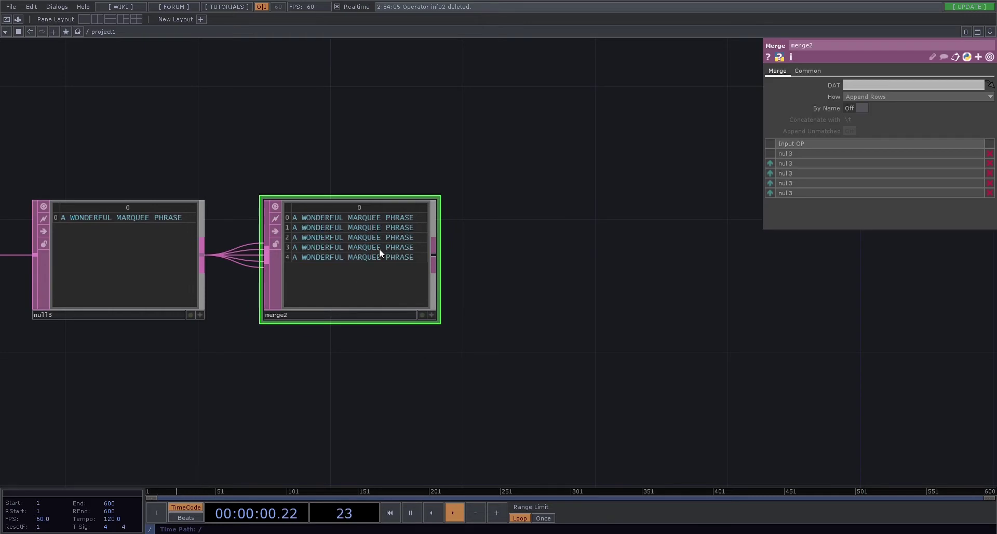
pyautogui.click(867, 98)
pyautogui.click(896, 114)
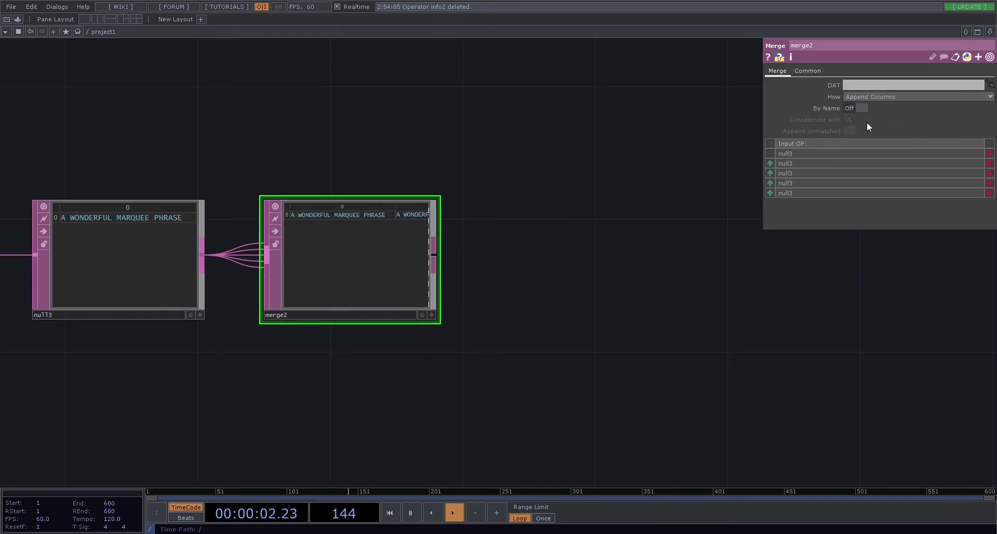
# Step: Add a Convert DAT after the merge and connect the merge's output to it
pyautogui.moveTo(529, 272); pyautogui.dragTo(481, 270)
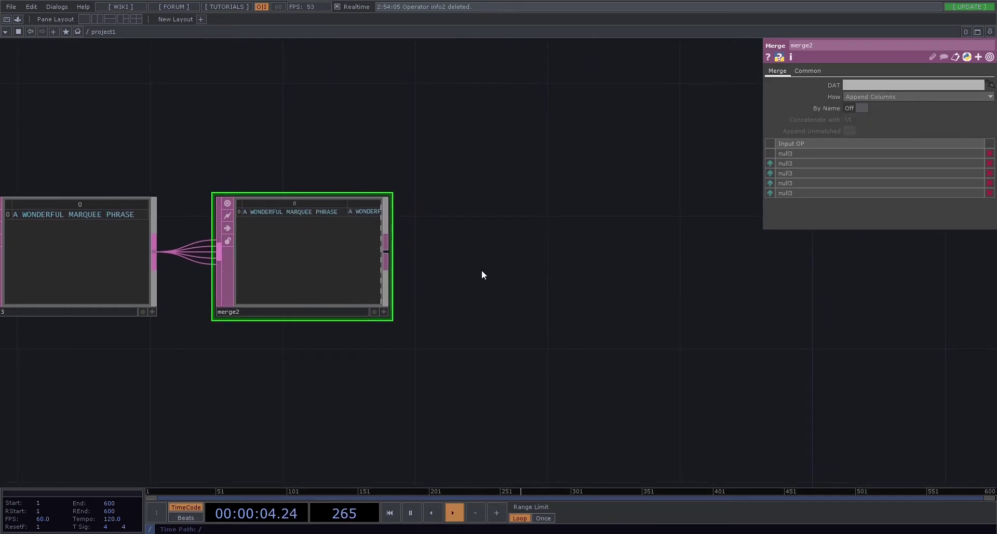
pyautogui.click(329, 197)
pyautogui.click(522, 260)
pyautogui.moveTo(388, 257); pyautogui.dragTo(451, 252)
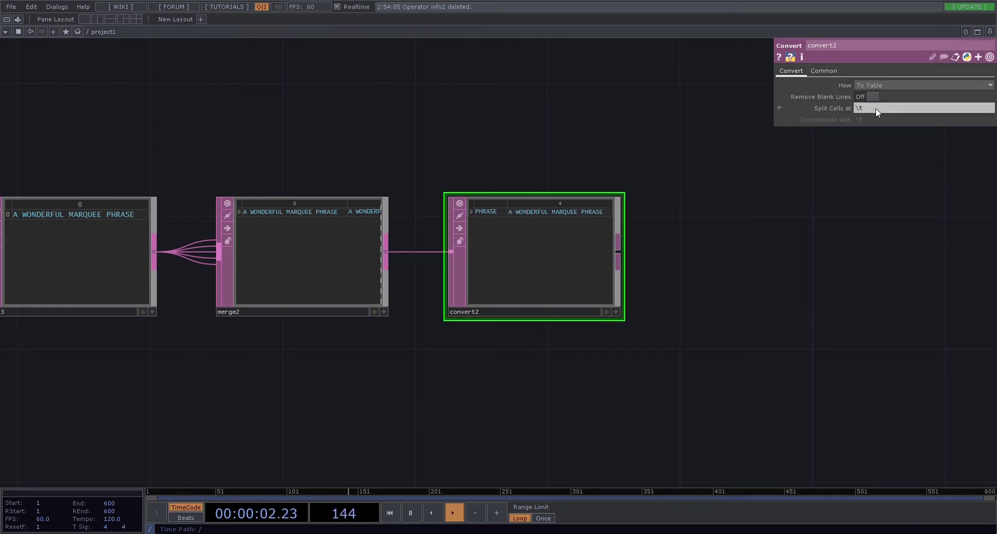
# Step: Set the Convert DAT to convert To Text and clear its Concatenate with value
pyautogui.click(889, 86)
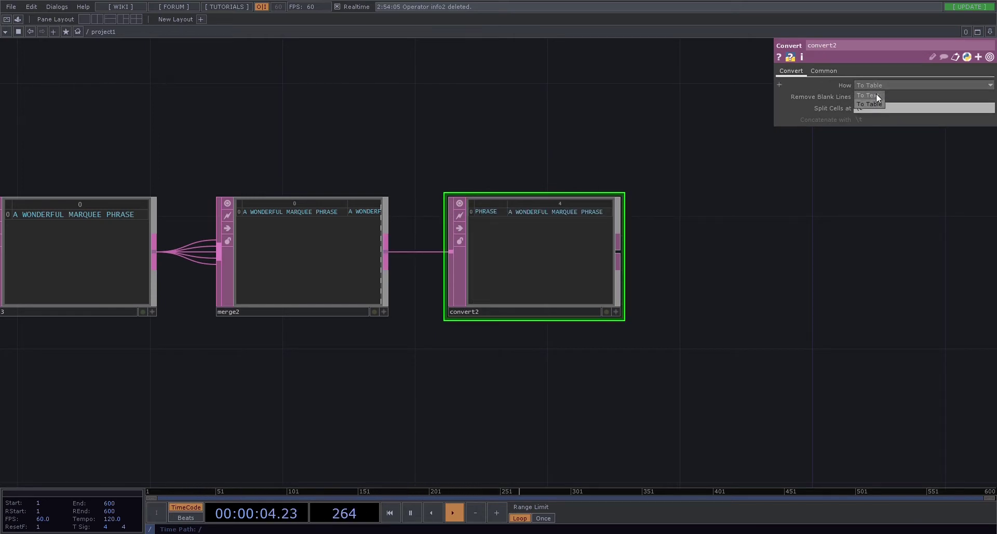
pyautogui.click(876, 94)
pyautogui.click(877, 116)
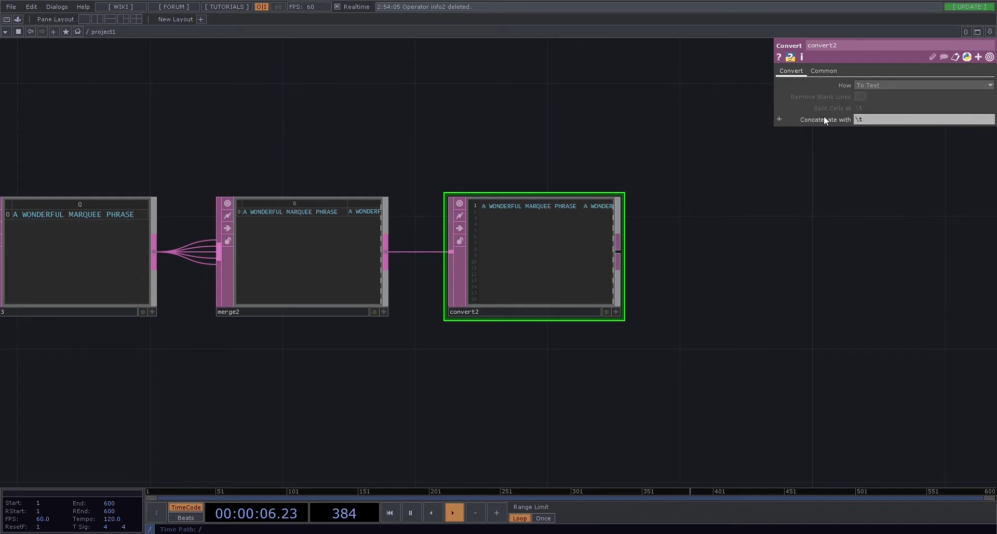
pyautogui.press('BackSpace')
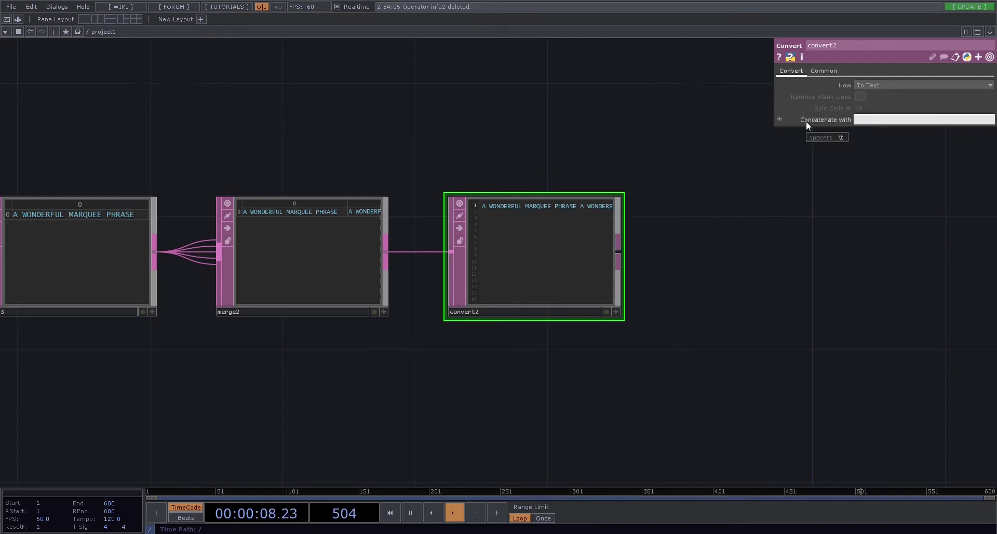
pyautogui.press('Return')
# Step: Add a Null DAT connected to the Convert DAT's output
pyautogui.moveTo(722, 276); pyautogui.dragTo(491, 305)
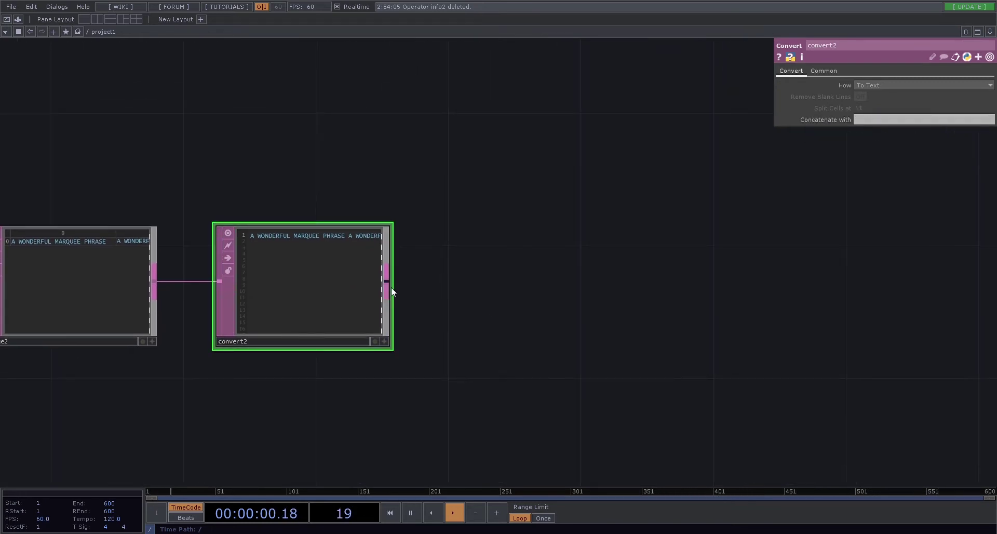
pyautogui.moveTo(391, 287); pyautogui.dragTo(298, 204)
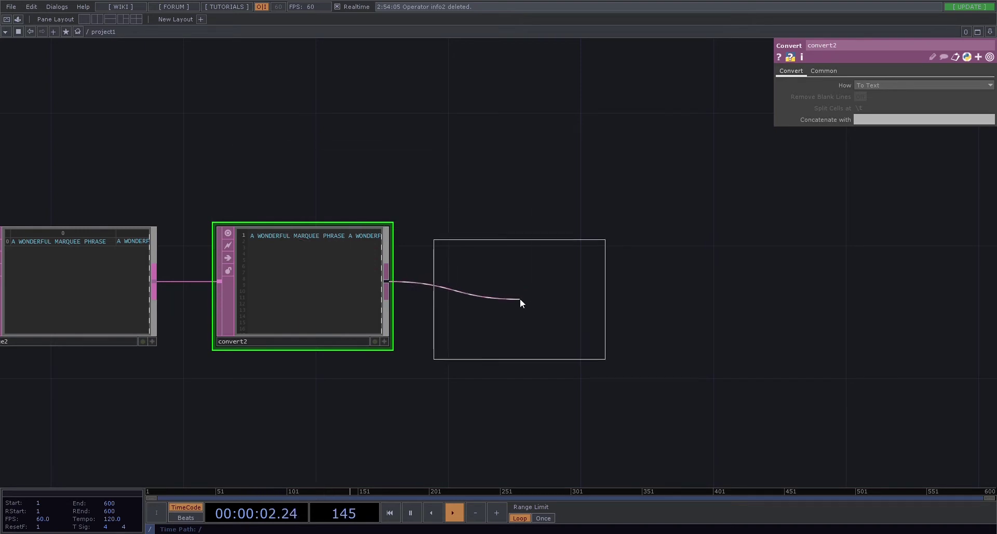
pyautogui.click(533, 287)
# Step: Examine the merged line of text in the null after the Convert DAT
pyautogui.moveTo(658, 280); pyautogui.dragTo(535, 295)
pyautogui.scroll(-2, 625, 289)
pyautogui.scroll(-1, 625, 289)
pyautogui.moveTo(734, 283); pyautogui.dragTo(799, 307)
pyautogui.scroll(4, 669, 321)
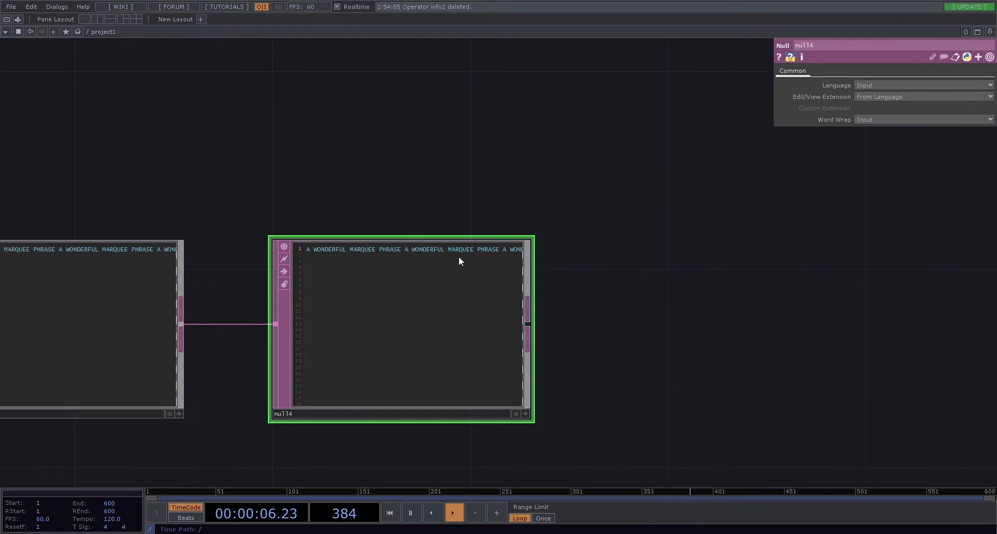
pyautogui.scroll(3, 508, 262)
pyautogui.scroll(2, 363, 204)
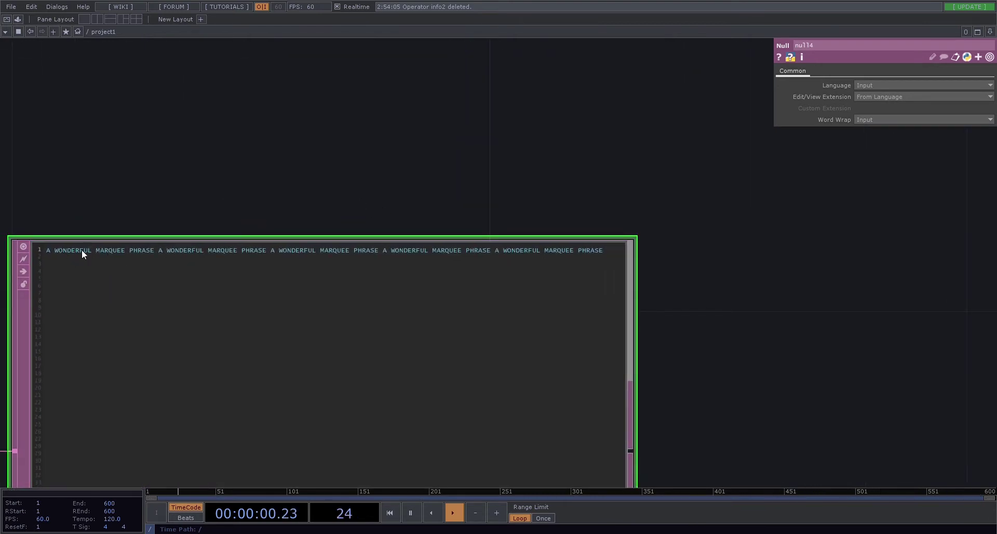
pyautogui.scroll(-2, 659, 248)
pyautogui.moveTo(658, 248); pyautogui.dragTo(521, 229)
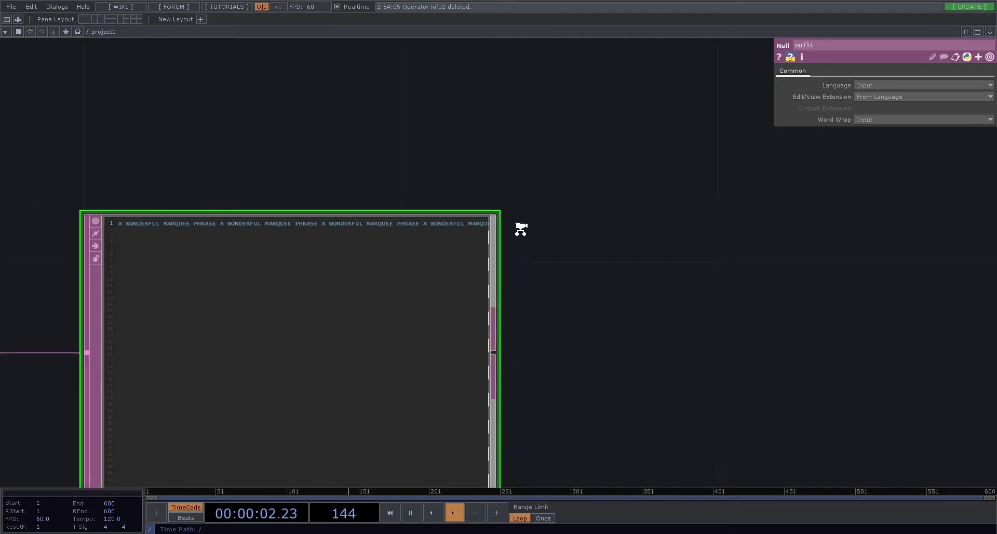
pyautogui.scroll(-3, 521, 229)
pyautogui.moveTo(582, 244); pyautogui.dragTo(479, 205)
pyautogui.moveTo(380, 205); pyautogui.dragTo(331, 197)
pyautogui.scroll(-3, 331, 196)
# Step: Add a Text TOP above the end of the new DAT chain
pyautogui.moveTo(625, 276); pyautogui.dragTo(672, 307)
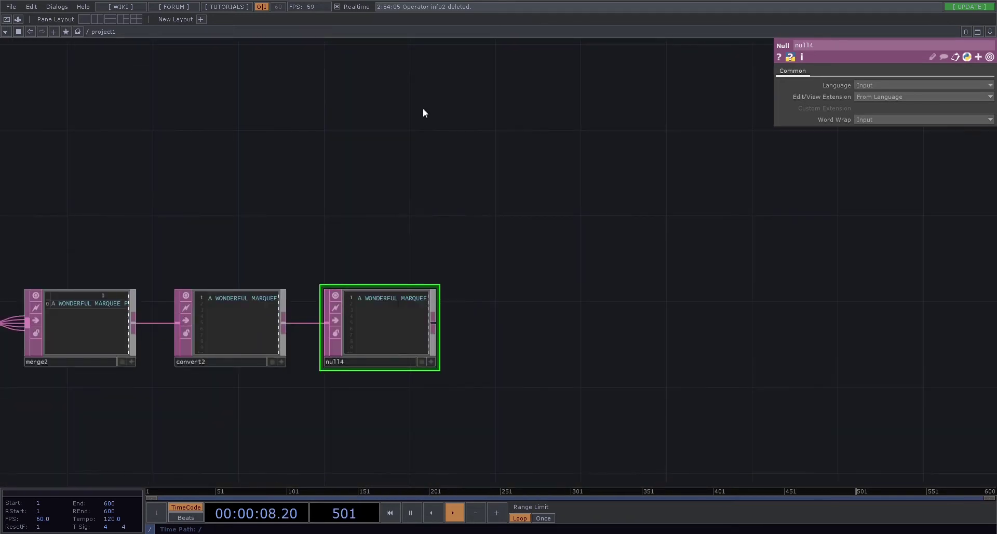
pyautogui.click(642, 146)
pyautogui.click(551, 165)
pyautogui.moveTo(596, 267); pyautogui.dragTo(501, 280)
pyautogui.press('p')
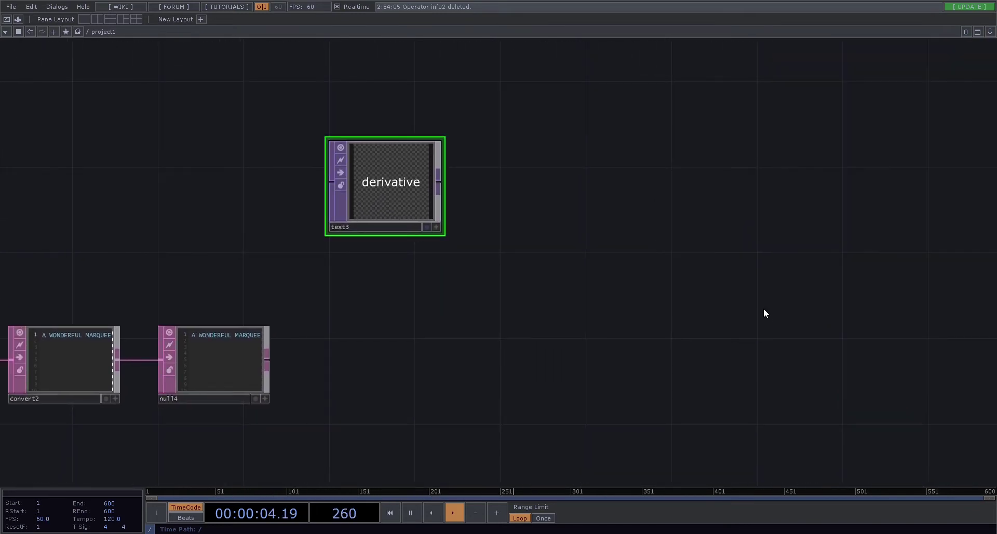
# Step: Clear the Text TOP's default text and set its DAT parameter to null4
pyautogui.press('p')
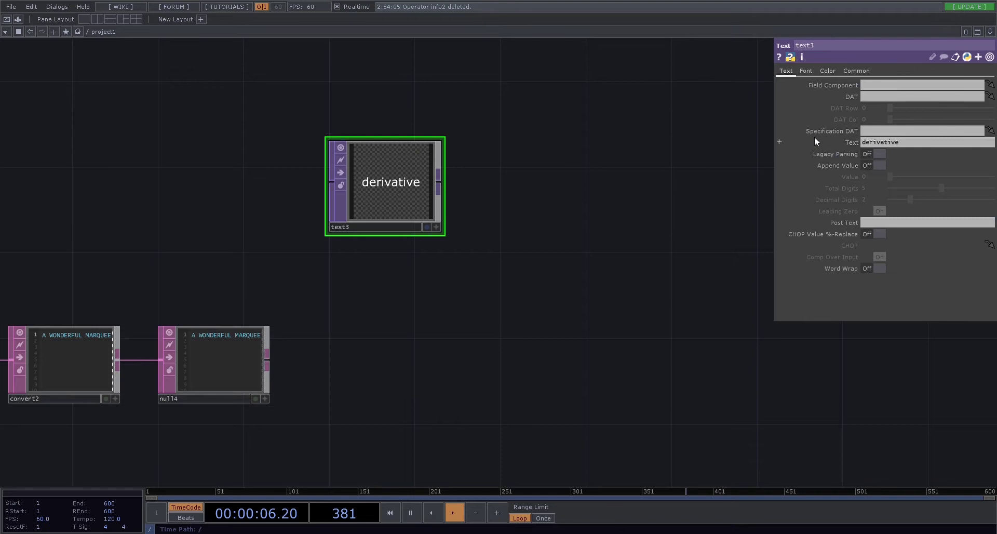
pyautogui.click(891, 142)
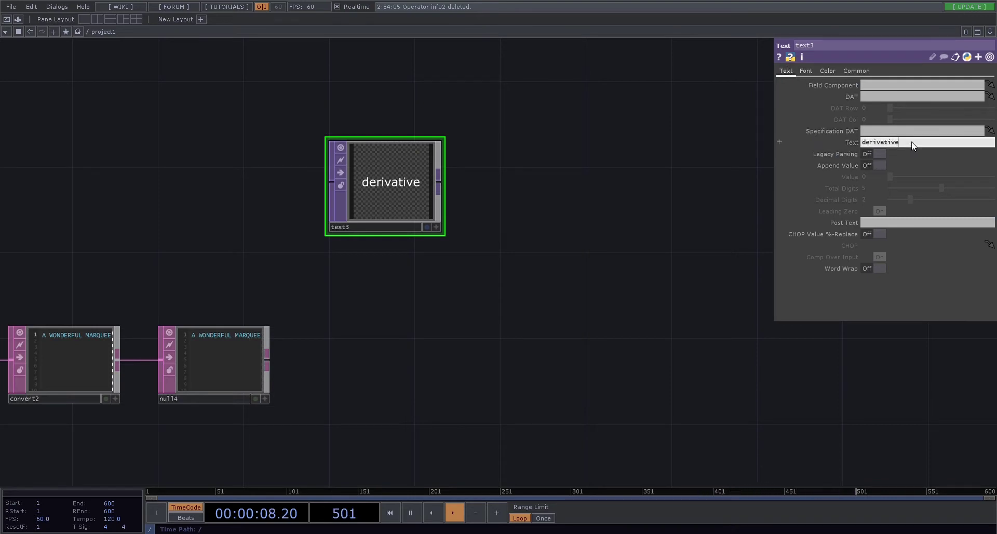
pyautogui.press('BackSpace')
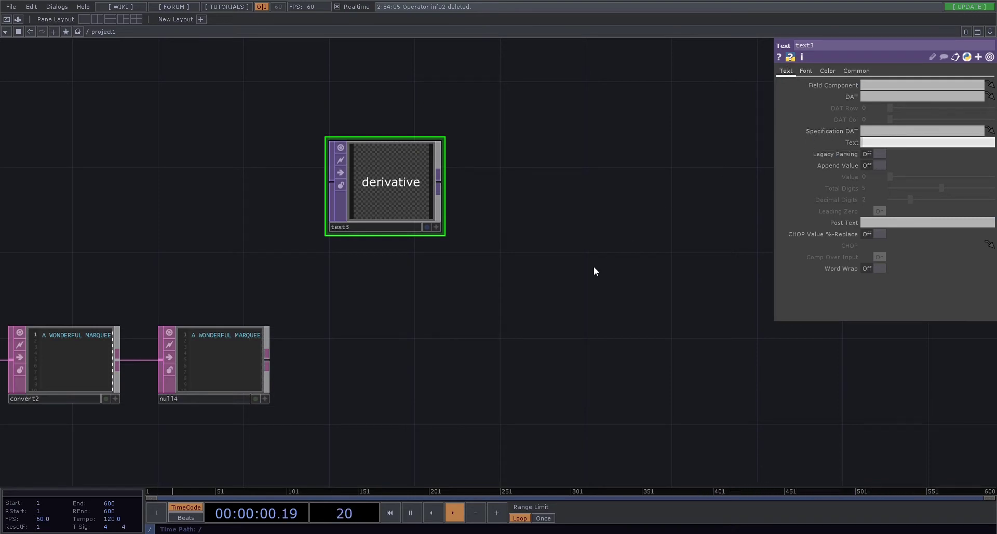
pyautogui.press('Return')
pyautogui.moveTo(217, 366); pyautogui.dragTo(887, 97)
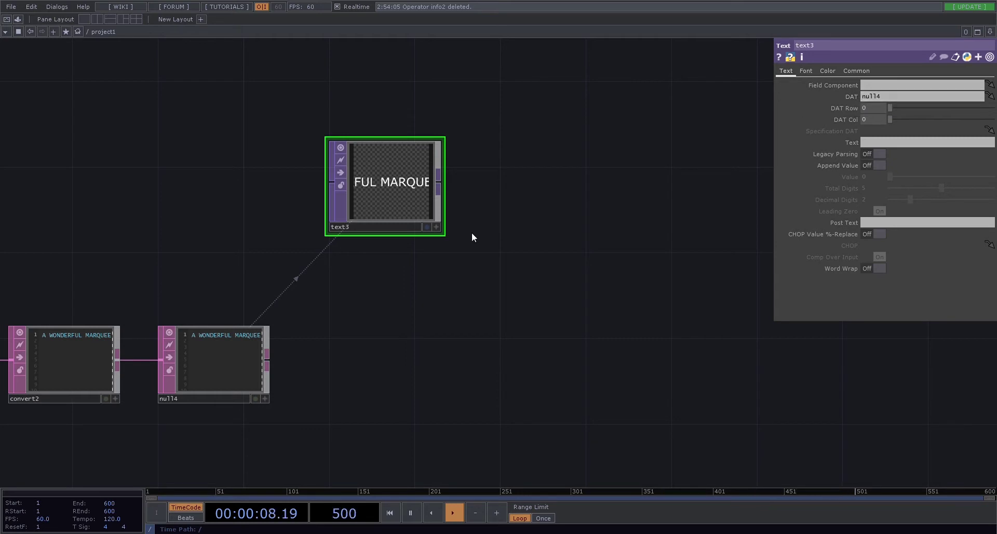
# Step: Set the Text TOP's font to Roboto Black and its Font Size X to about 66.6
pyautogui.click(217, 364)
pyautogui.click(366, 180)
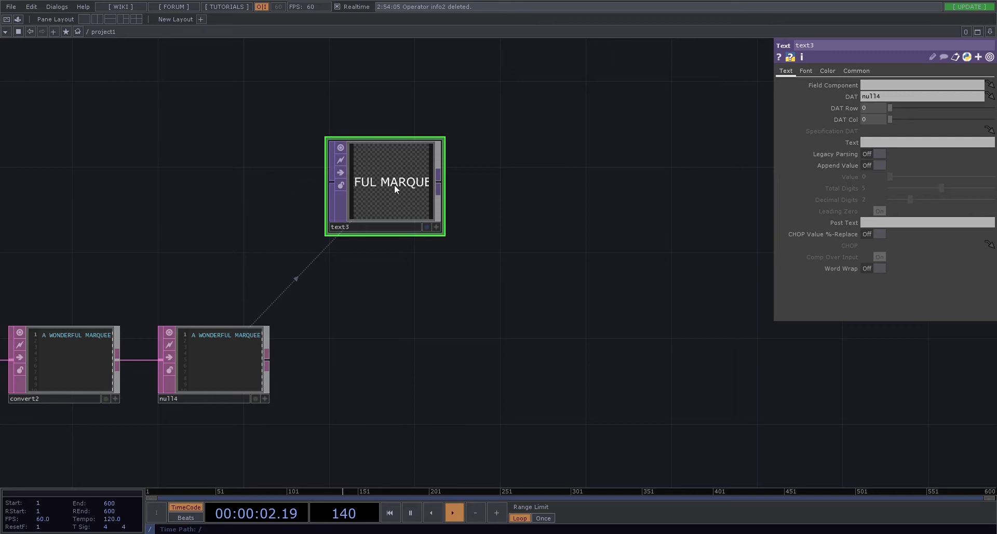
pyautogui.click(806, 73)
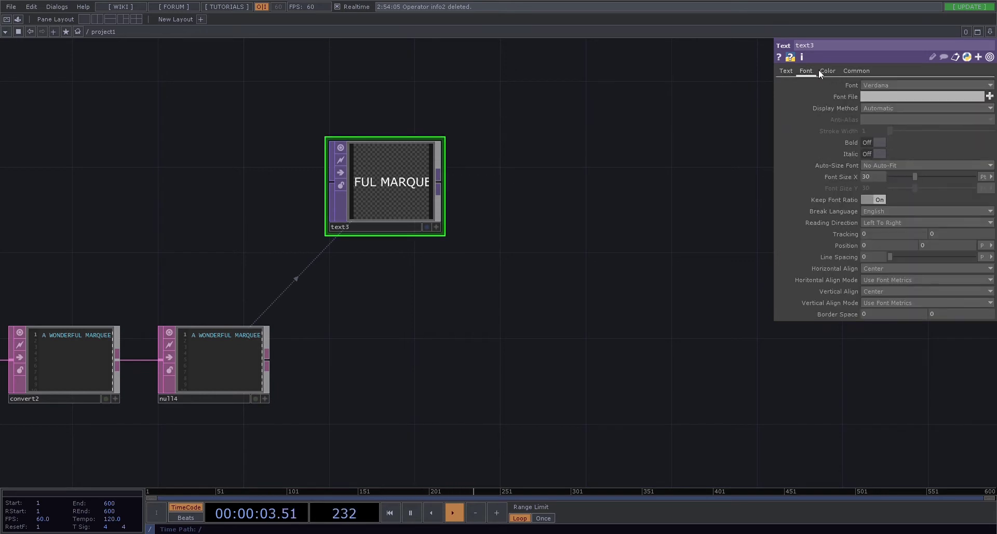
pyautogui.click(888, 85)
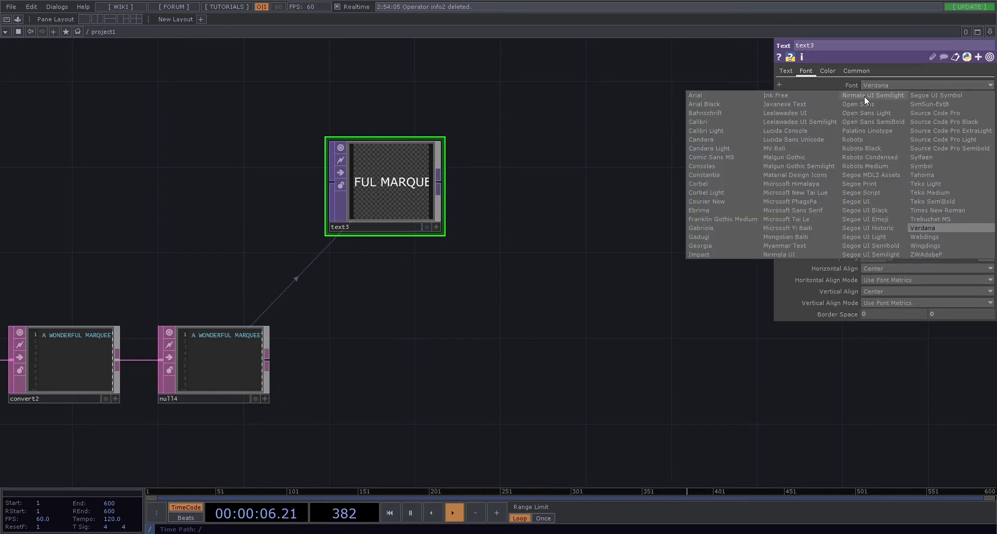
pyautogui.click(879, 149)
pyautogui.moveTo(914, 178); pyautogui.dragTo(946, 176)
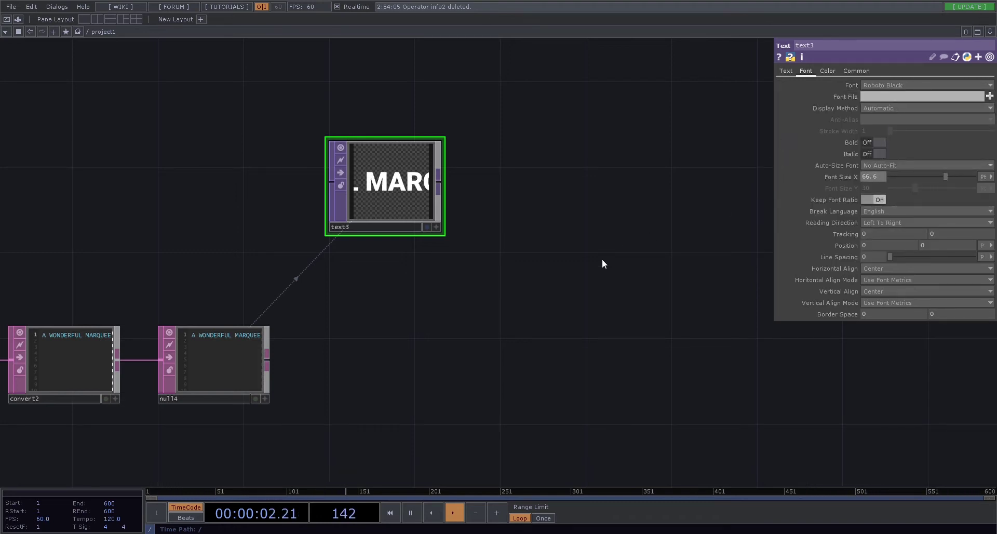
# Step: Duplicate the styled Text TOP and place the copy beside the original
pyautogui.moveTo(488, 255); pyautogui.dragTo(460, 268)
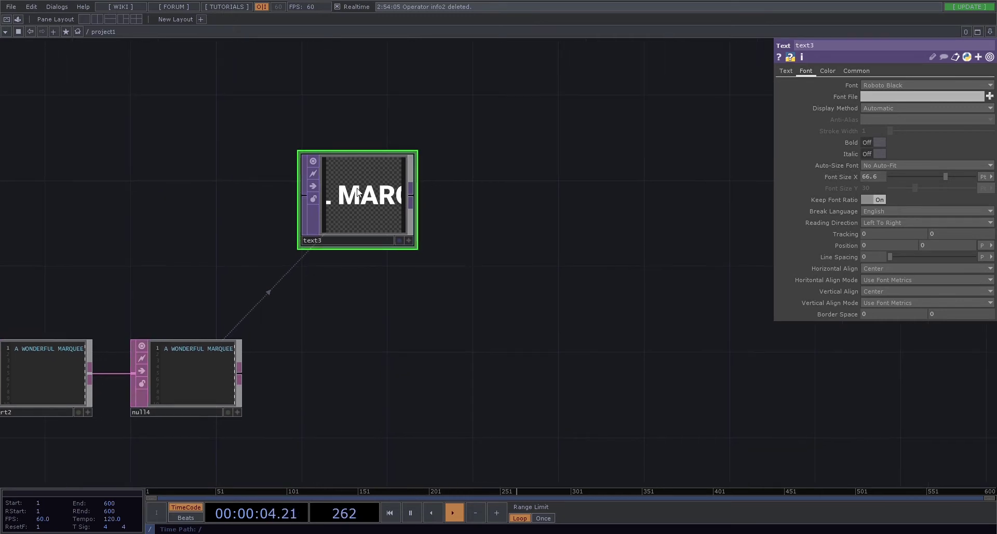
pyautogui.hotkey('ctrl', 'c')
pyautogui.hotkey('ctrl', 'v')
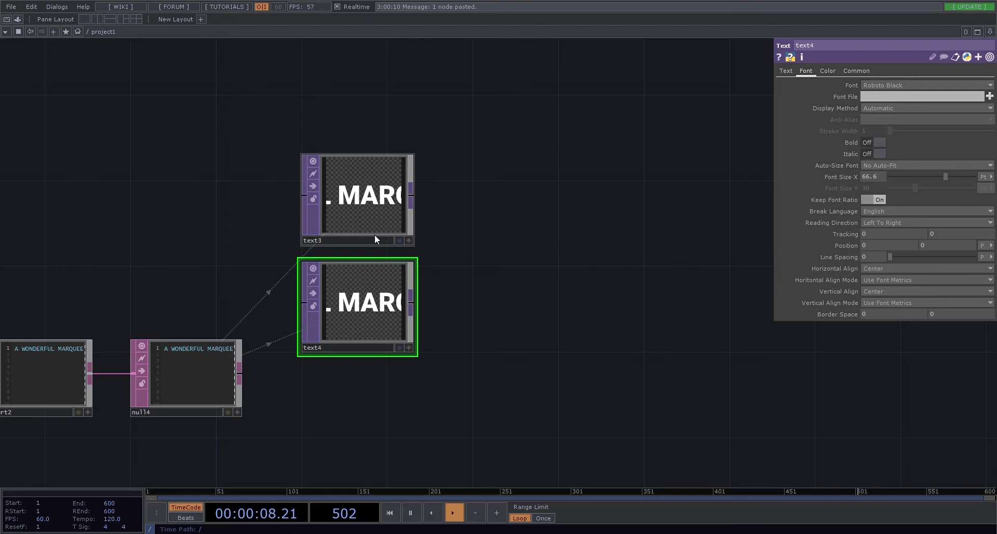
pyautogui.moveTo(367, 314); pyautogui.dragTo(514, 209)
pyautogui.click(405, 192)
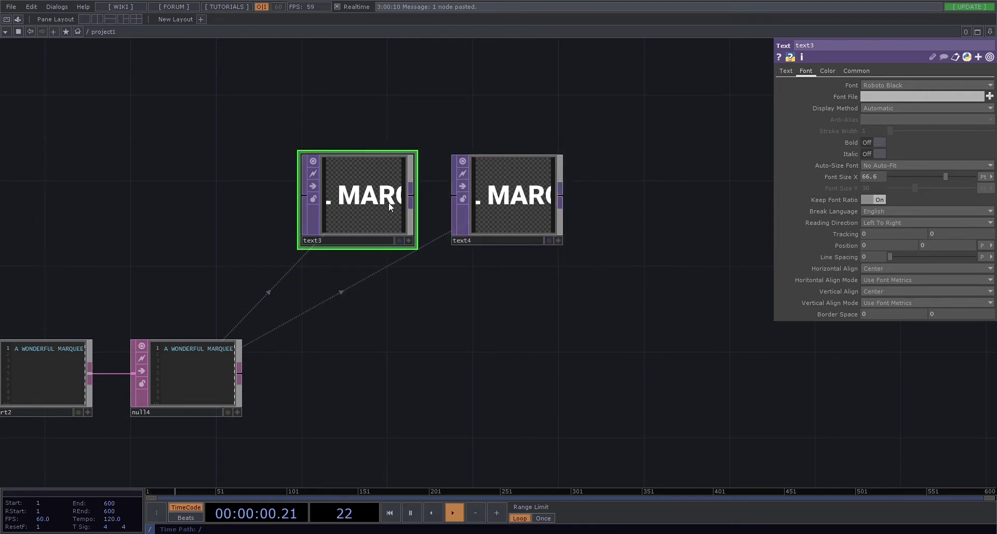
# Step: Add an Info CHOP that reads the original Text TOP, text3, and place it below that node
pyautogui.scroll(5, 395, 194)
pyautogui.scroll(-3, 279, 128)
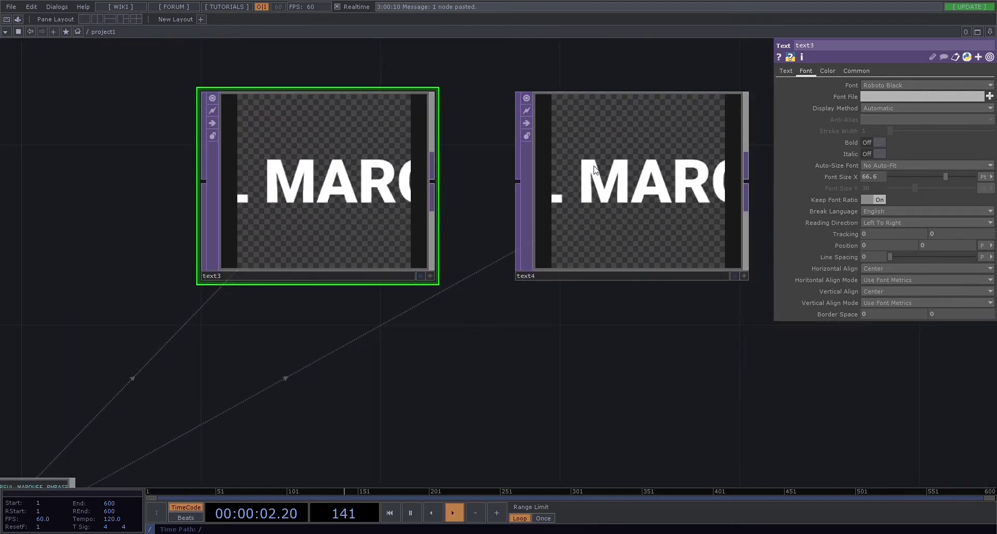
pyautogui.click(855, 72)
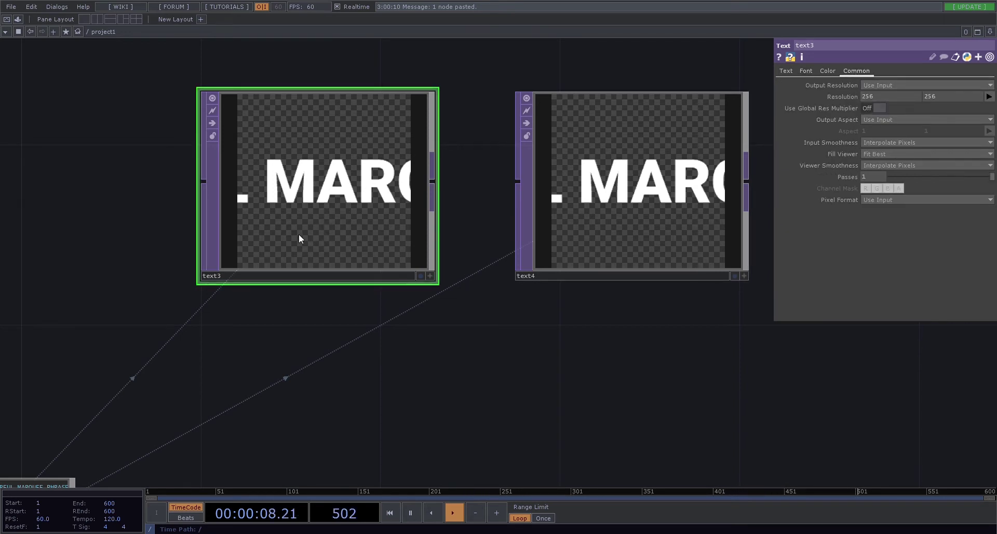
pyautogui.click(721, 186)
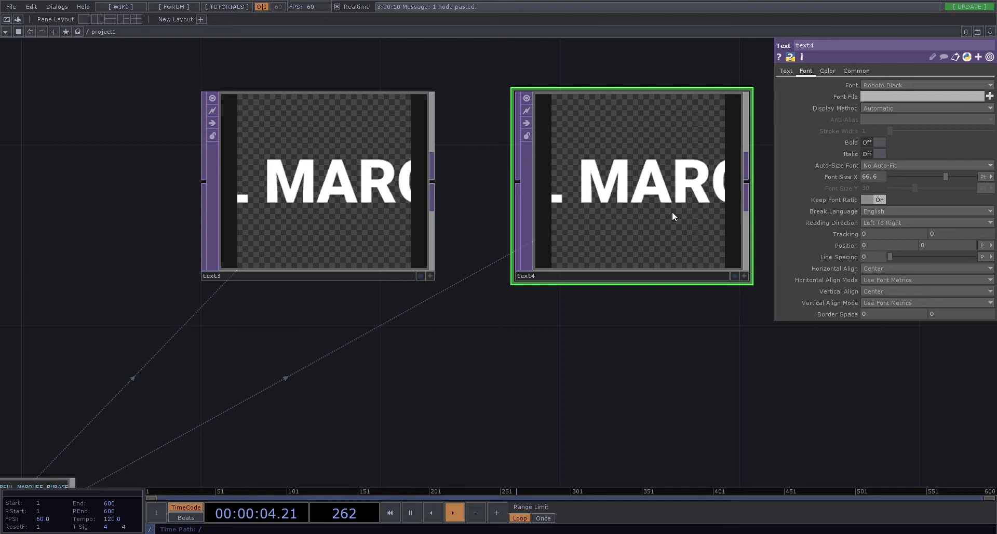
pyautogui.moveTo(426, 398); pyautogui.dragTo(422, 366)
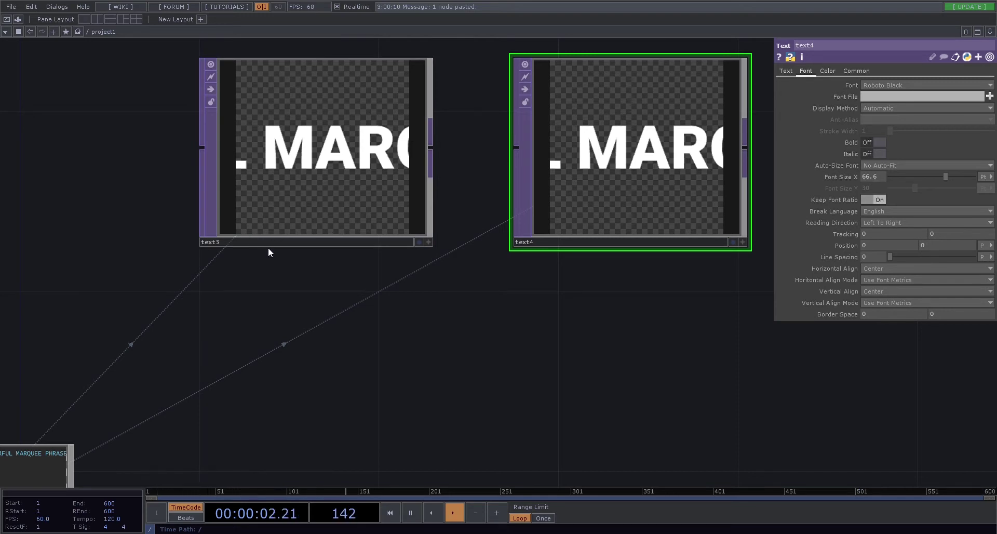
pyautogui.click(323, 371)
pyautogui.moveTo(572, 336); pyautogui.dragTo(601, 323)
pyautogui.moveTo(342, 128); pyautogui.dragTo(358, 370)
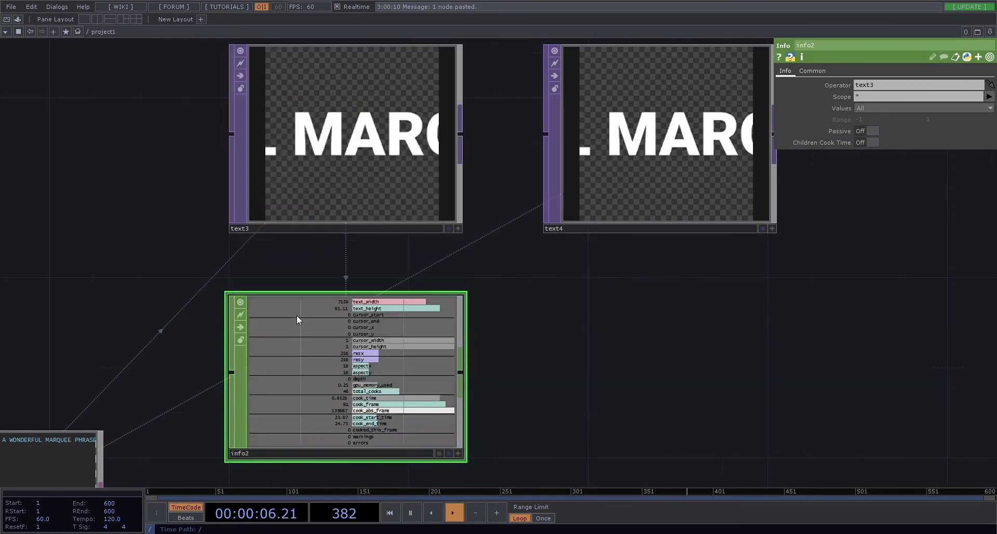
# Step: Link the copied Text TOP's resolution width to the Info CHOP's text_width channel
pyautogui.scroll(4, 480, 311)
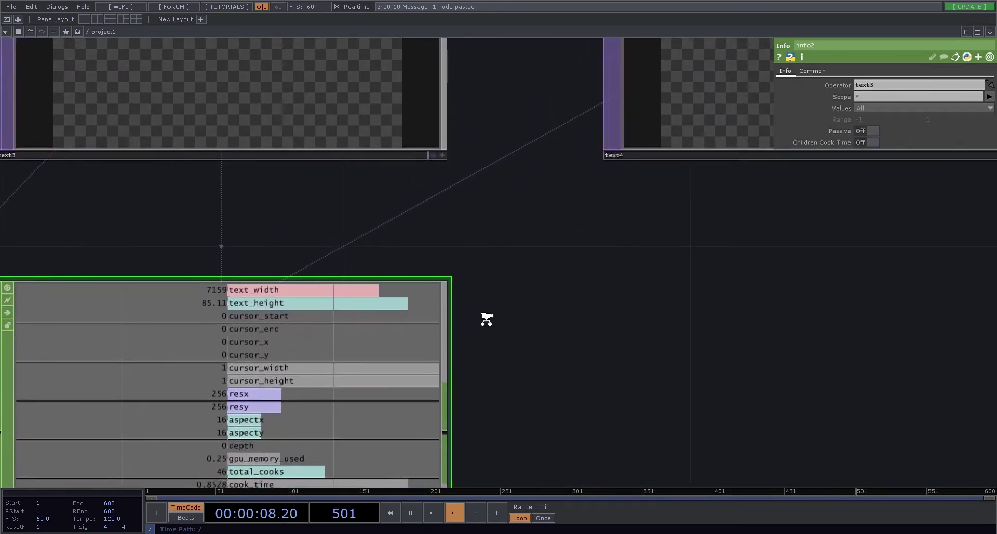
pyautogui.scroll(1, 487, 319)
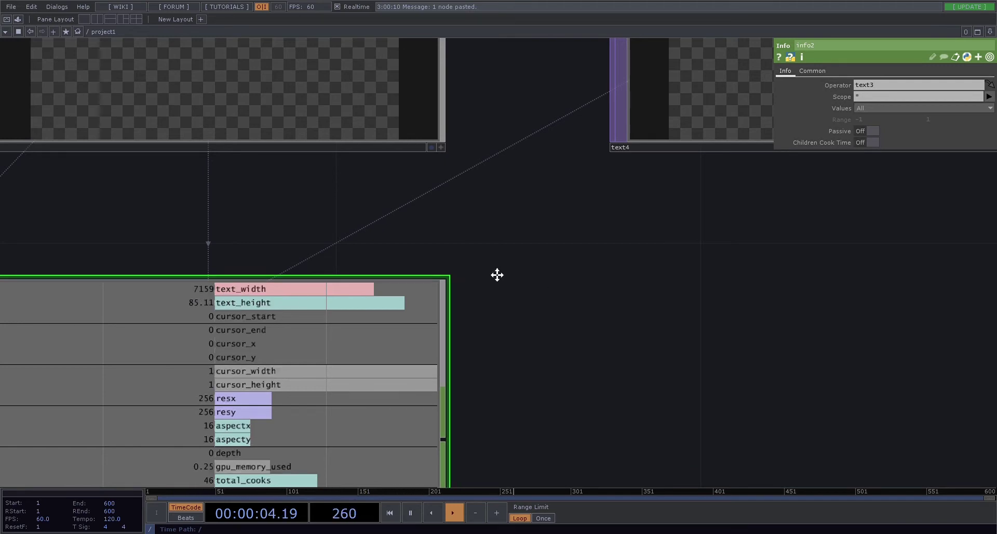
pyautogui.scroll(-4, 468, 265)
pyautogui.scroll(3, 467, 280)
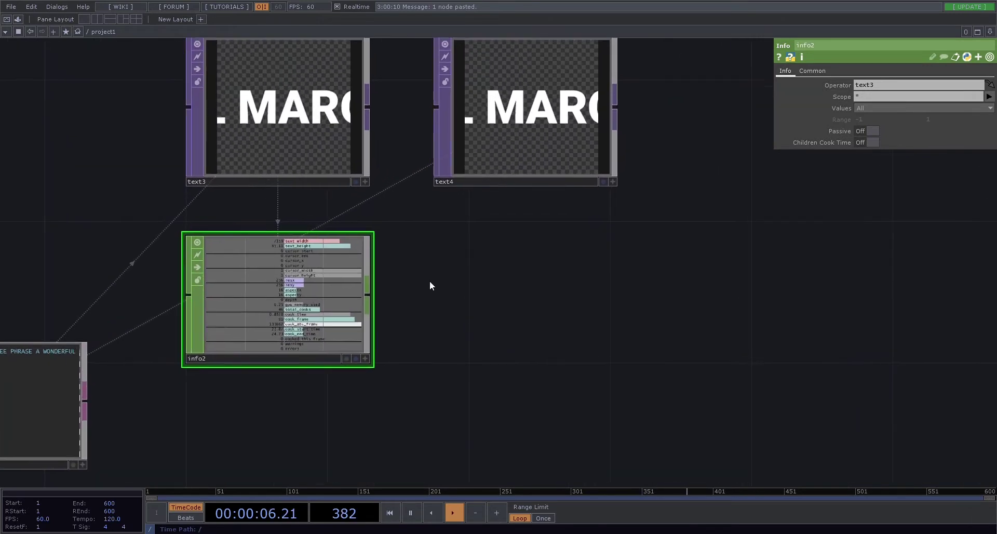
pyautogui.click(529, 219)
pyautogui.press('p')
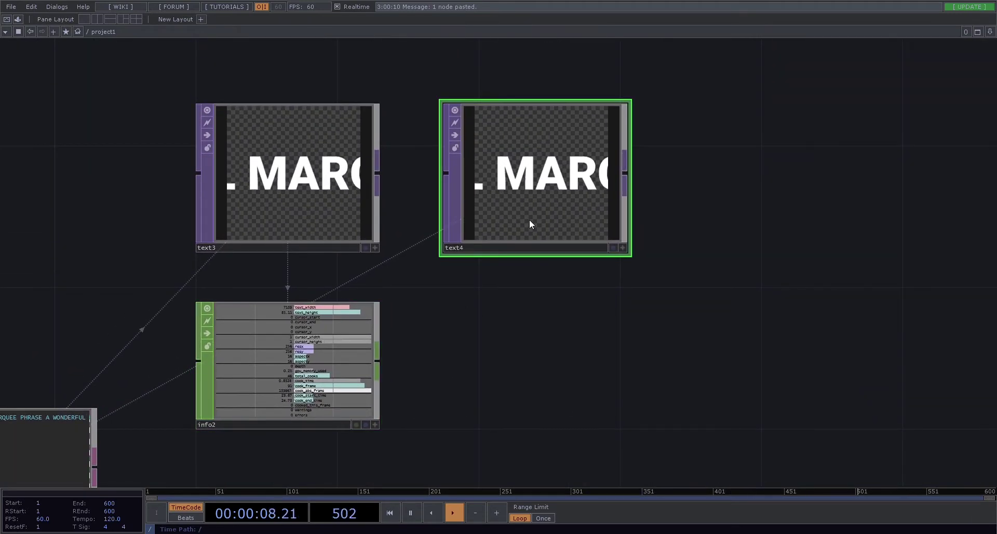
pyautogui.press('p')
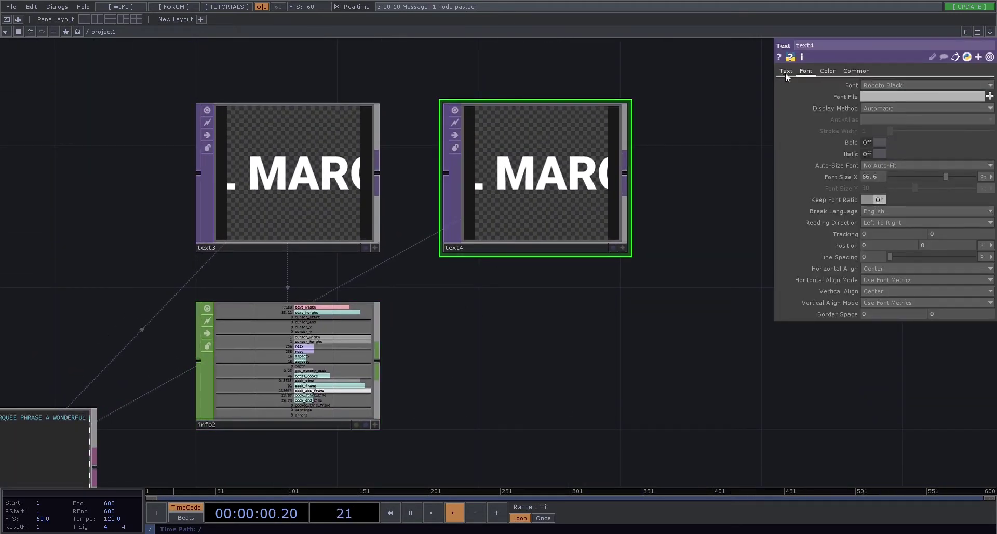
pyautogui.click(856, 71)
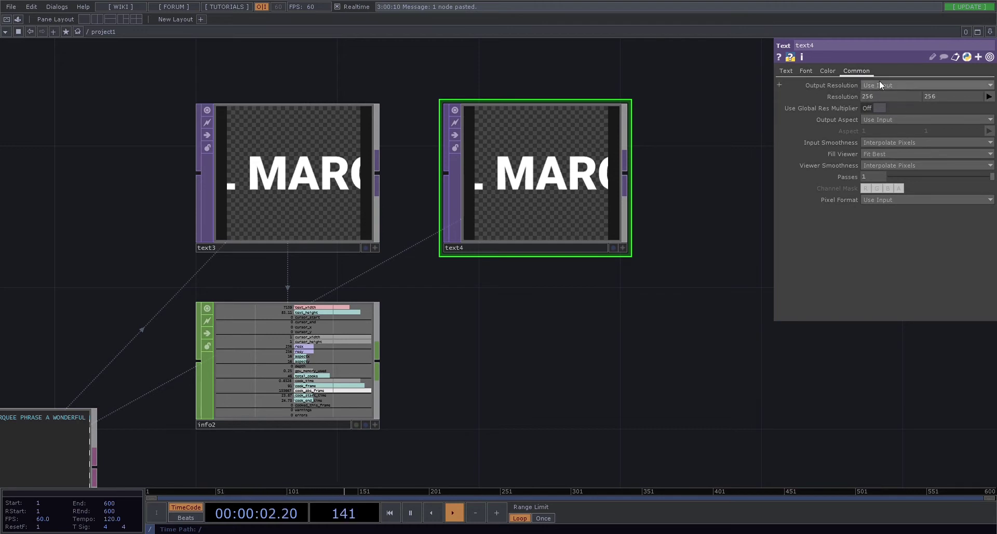
pyautogui.click(376, 425)
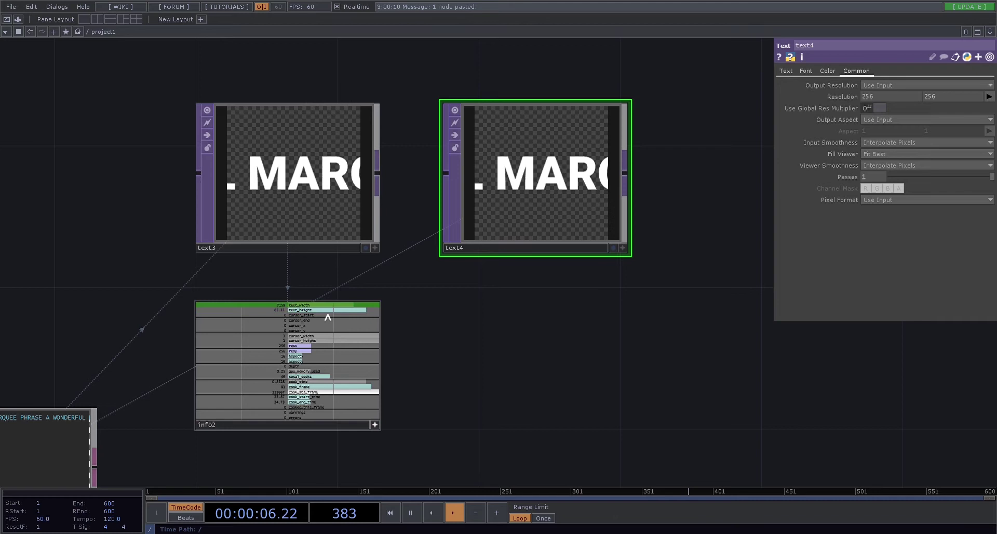
pyautogui.moveTo(328, 307); pyautogui.dragTo(887, 92)
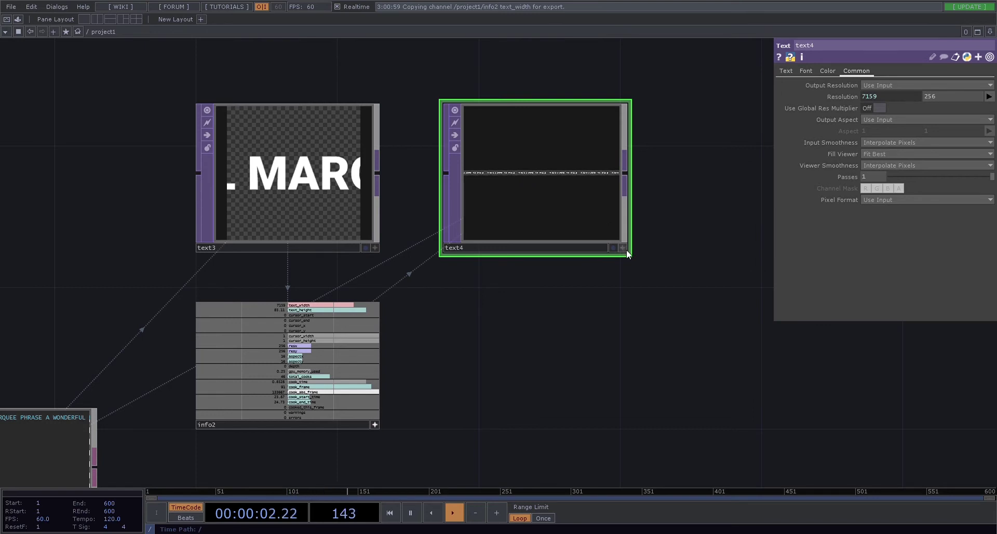
# Step: Reduce the height of the copied Text TOP's node and inspect both ends of its rendered text line
pyautogui.doubleClick(634, 261)
pyautogui.moveTo(570, 214); pyautogui.dragTo(567, 182)
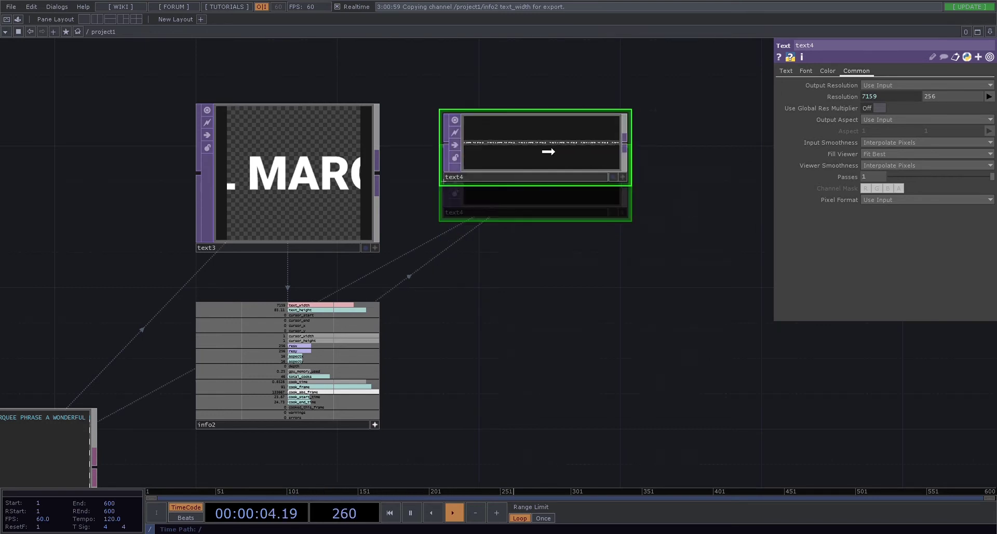
pyautogui.moveTo(547, 151); pyautogui.dragTo(547, 150)
pyautogui.scroll(5, 552, 158)
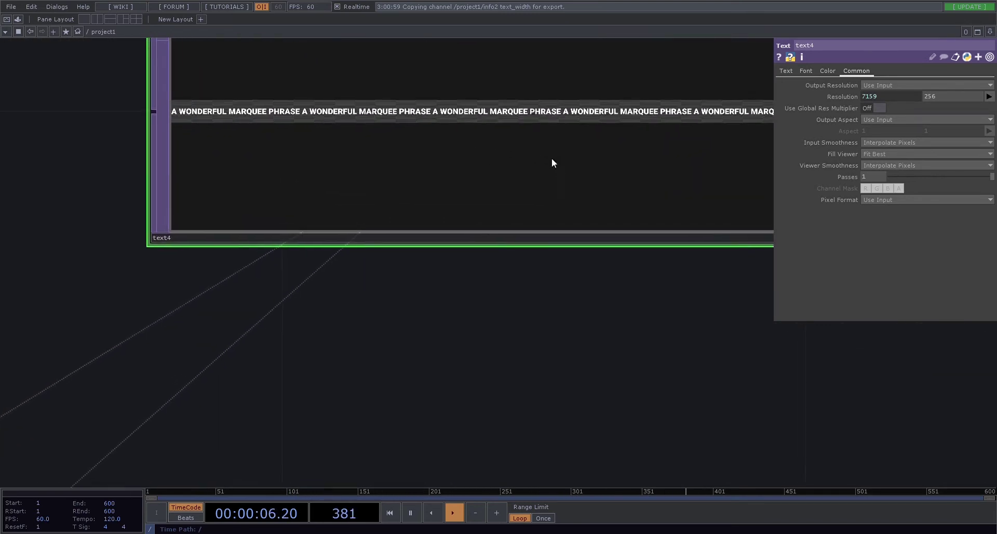
pyautogui.scroll(2, 246, 207)
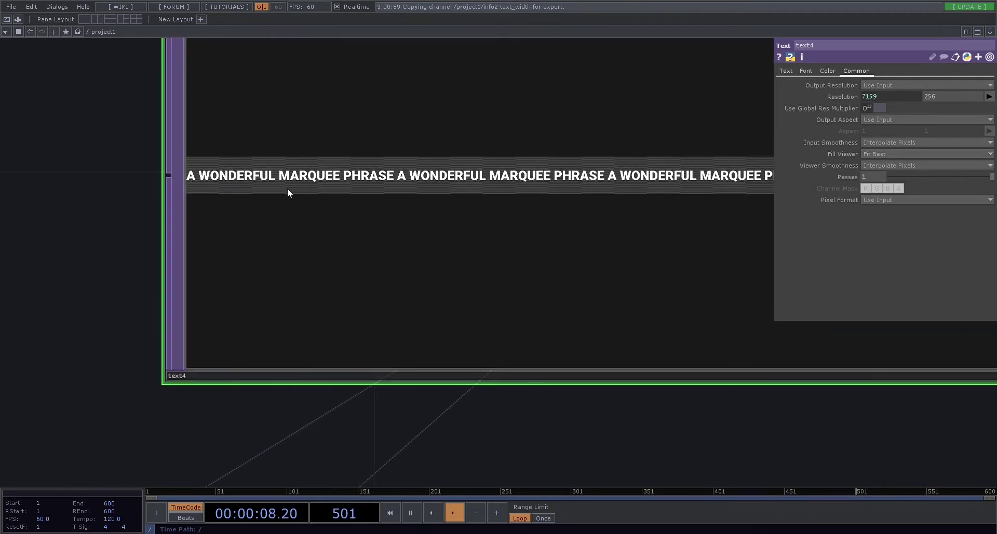
pyautogui.moveTo(697, 428); pyautogui.dragTo(433, 435)
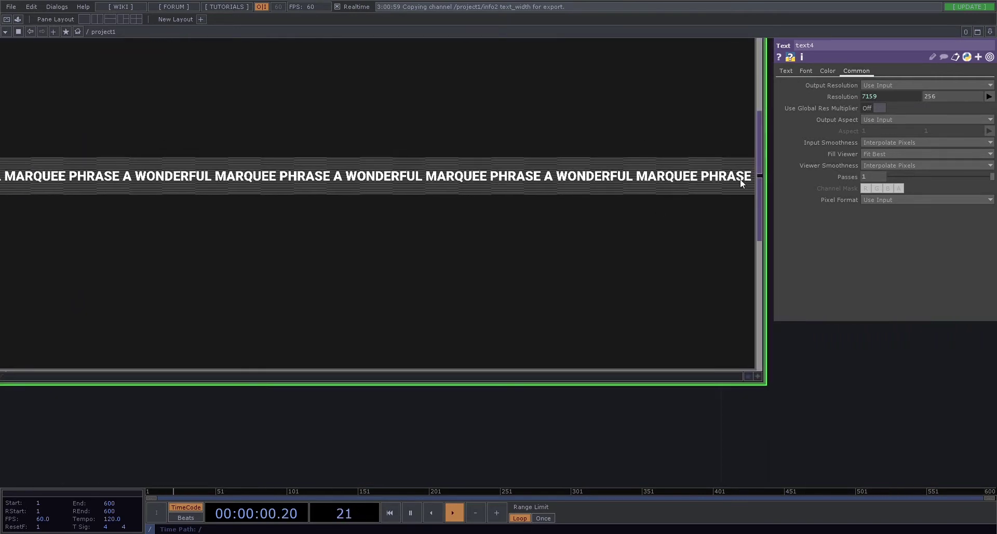
pyautogui.scroll(2, 759, 176)
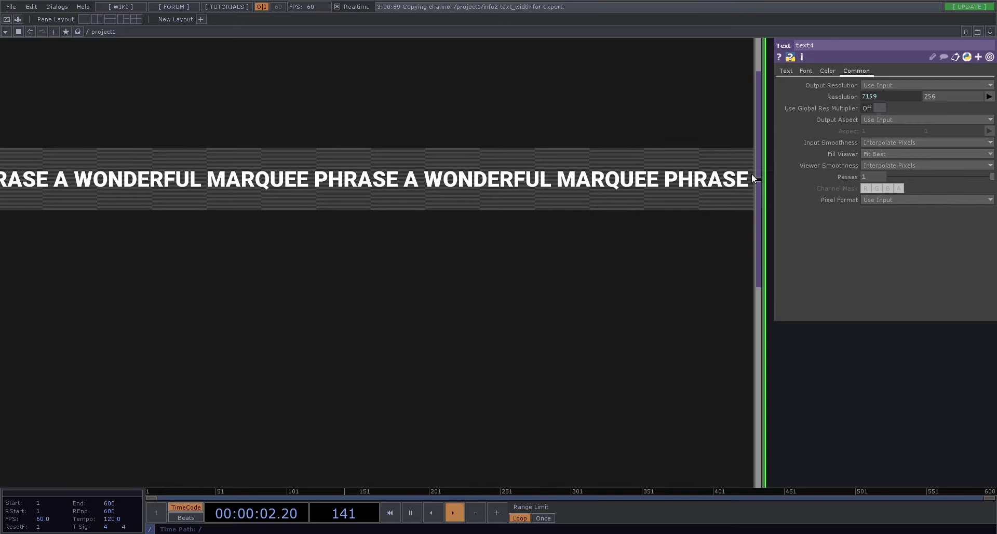
pyautogui.scroll(-6, 600, 243)
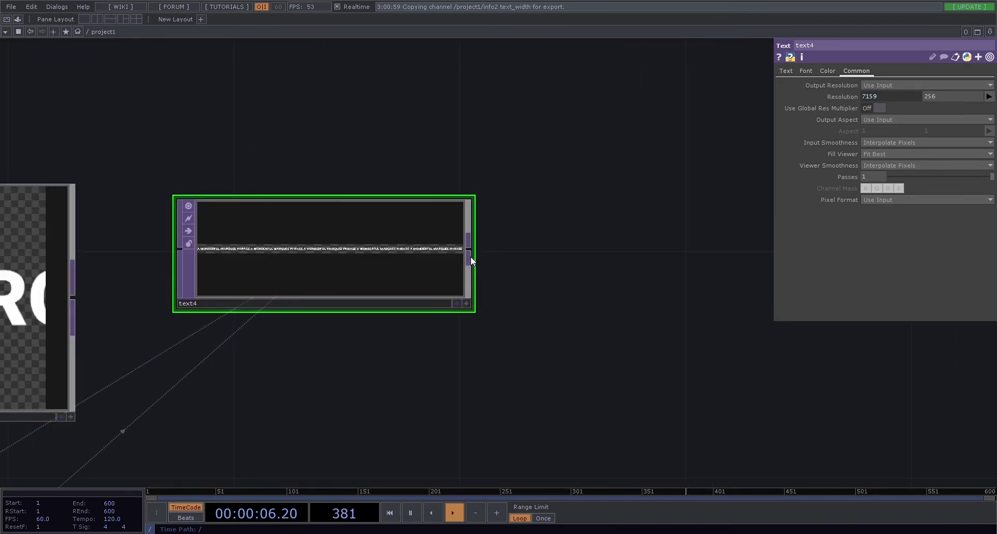
# Step: Add a Transform TOP connected to the wide Text TOP's output and align it with that node
pyautogui.click(565, 244)
pyautogui.click(703, 244)
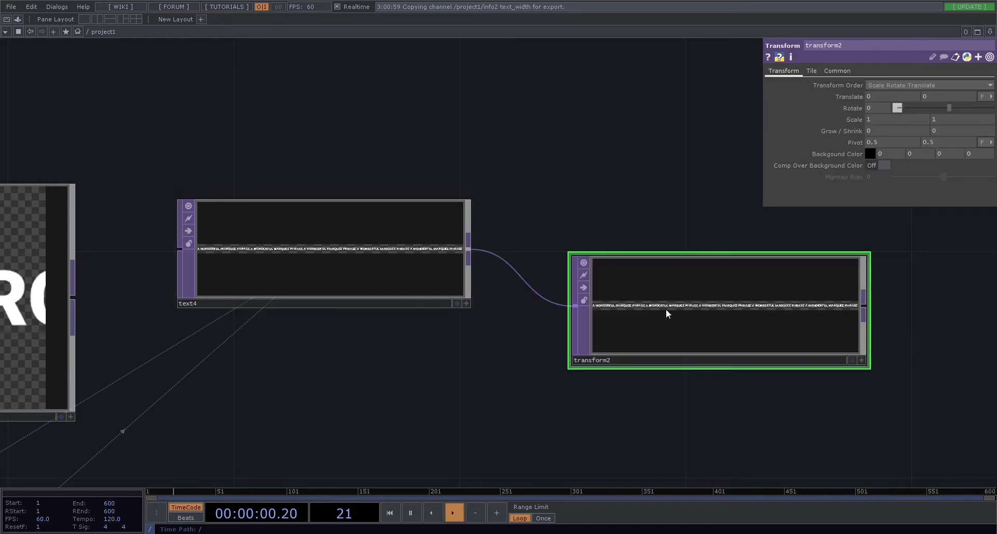
pyautogui.moveTo(666, 310); pyautogui.dragTo(636, 292)
pyautogui.moveTo(509, 374); pyautogui.dragTo(206, 385)
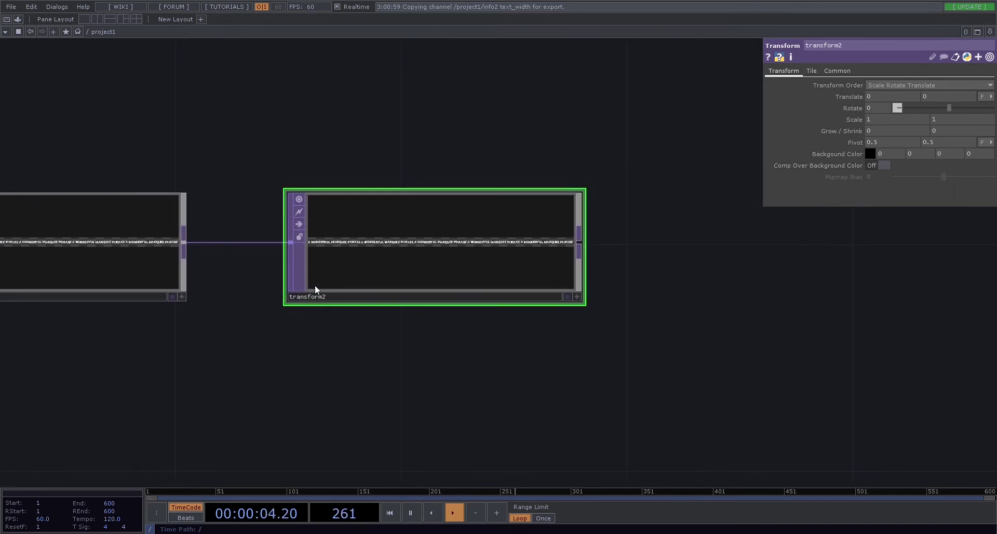
# Step: Change the Transform TOP's Extend mode so the text tiles beyond the image edges
pyautogui.scroll(3, 314, 284)
pyautogui.scroll(-1, 317, 291)
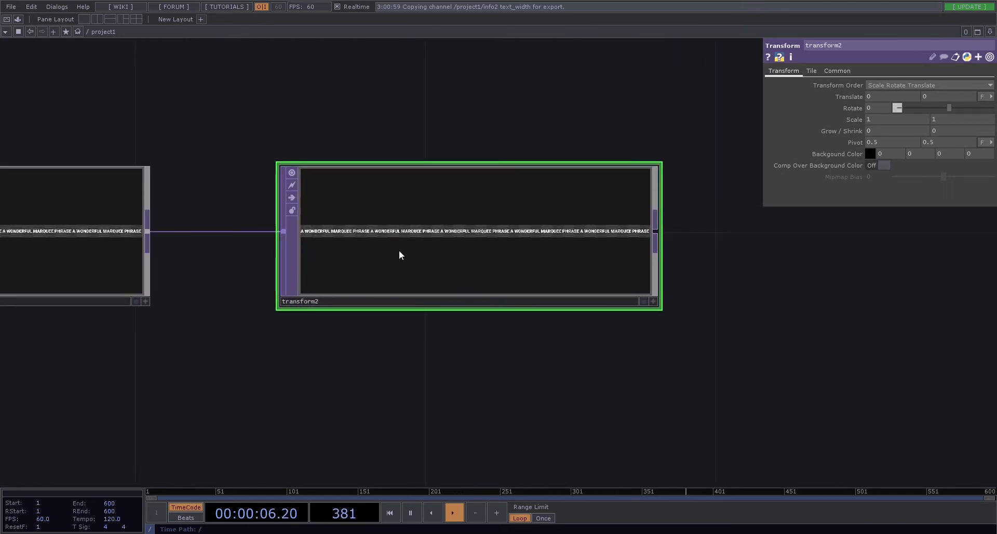
pyautogui.click(812, 74)
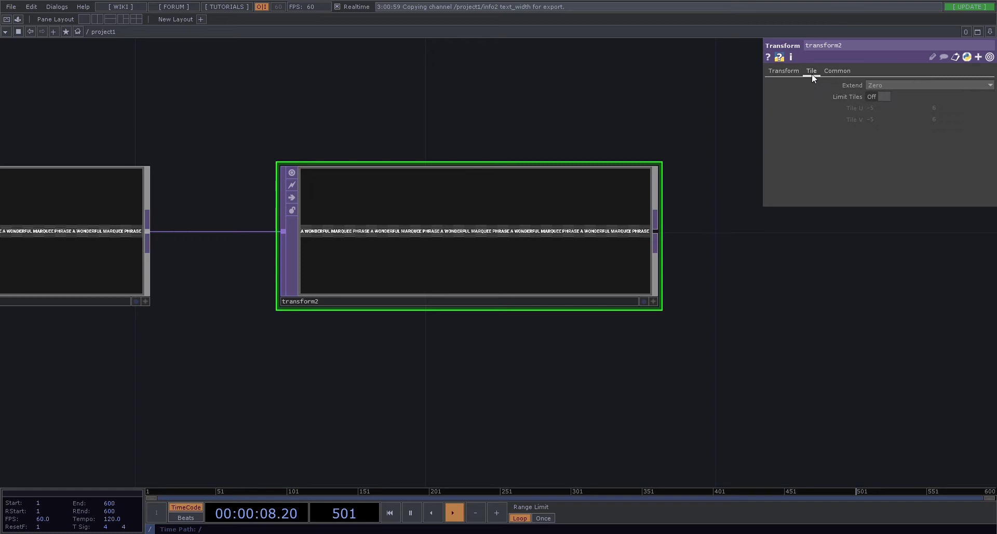
pyautogui.click(886, 87)
# Step: Animate the Transform TOP's horizontal translation with the expression absTime.seconds
pyautogui.click(784, 71)
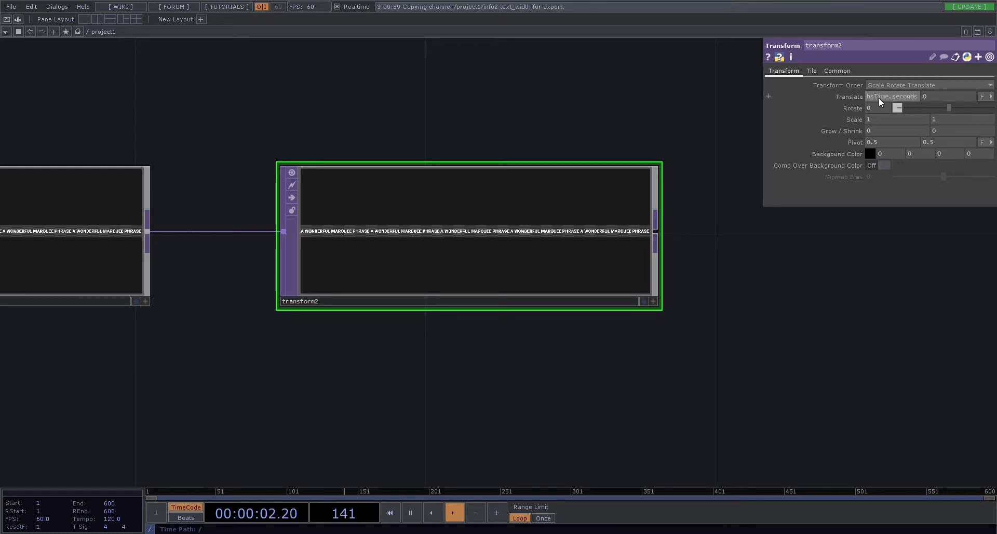
pyautogui.press('Return')
pyautogui.scroll(5, 526, 245)
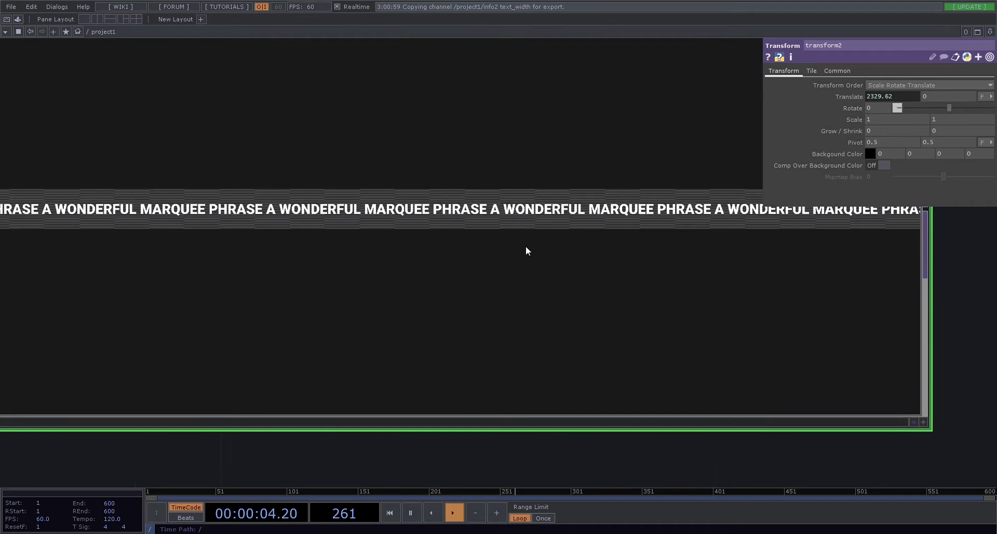
# Step: Reverse and slow the Transform TOP's horizontal scroll by setting its X translation expression to -absTime.seconds * 0.03
pyautogui.scroll(-3, 698, 277)
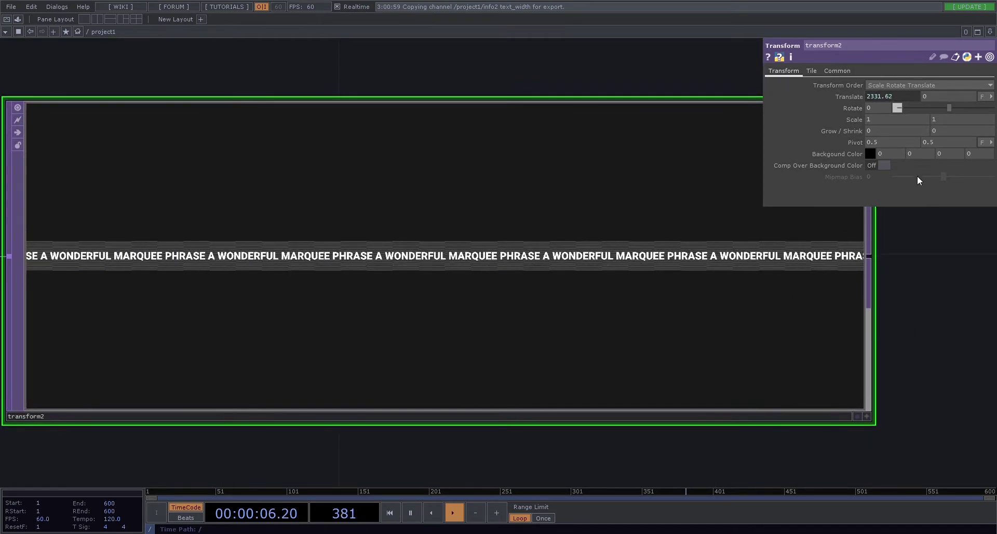
pyautogui.click(848, 97)
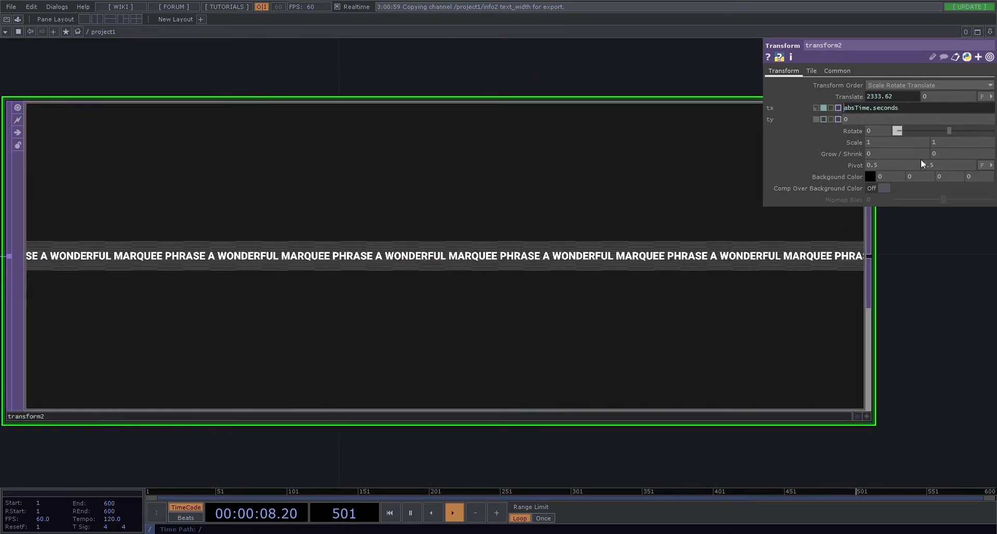
pyautogui.scroll(-3, 921, 158)
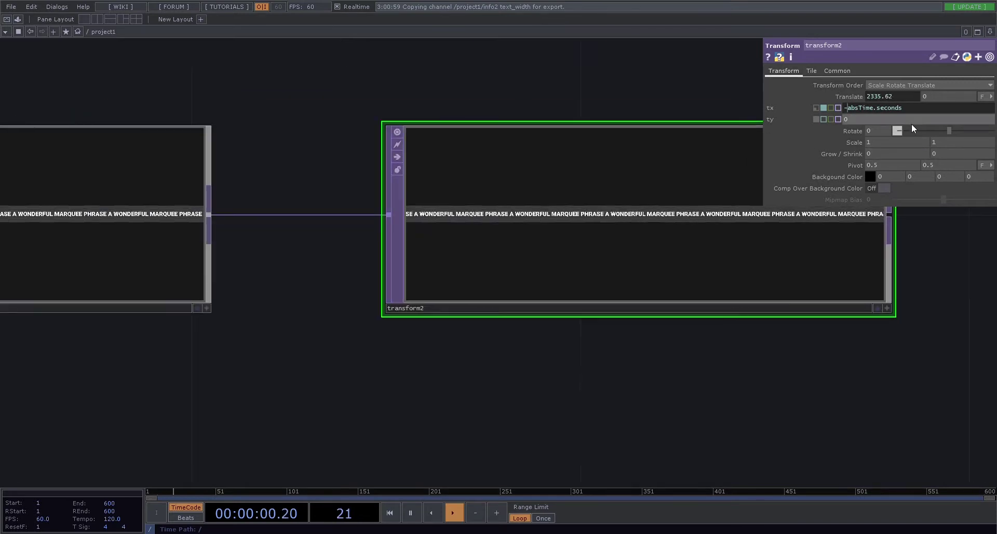
pyautogui.click(920, 111)
pyautogui.press('Home')
pyautogui.write('-')
pyautogui.write(' * 0')
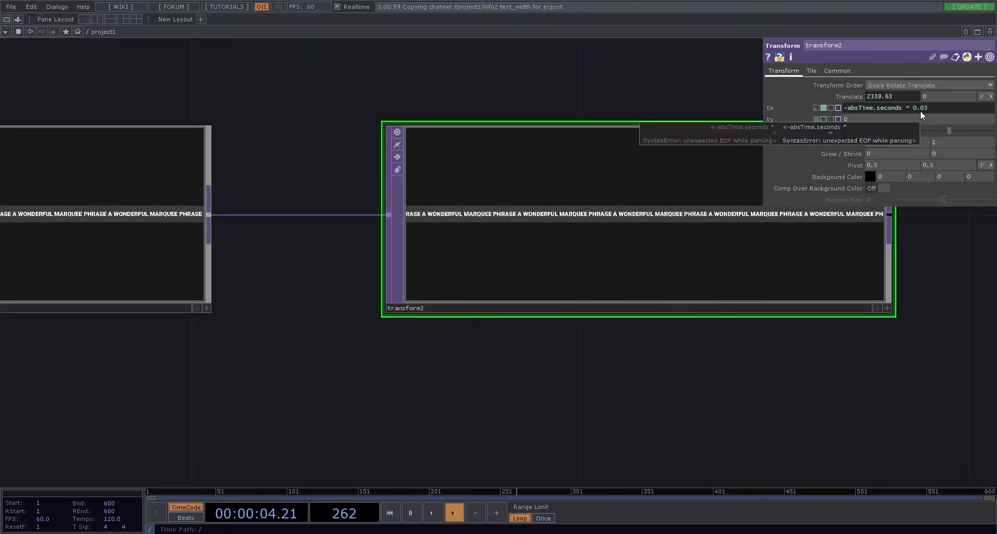
pyautogui.write('.03')
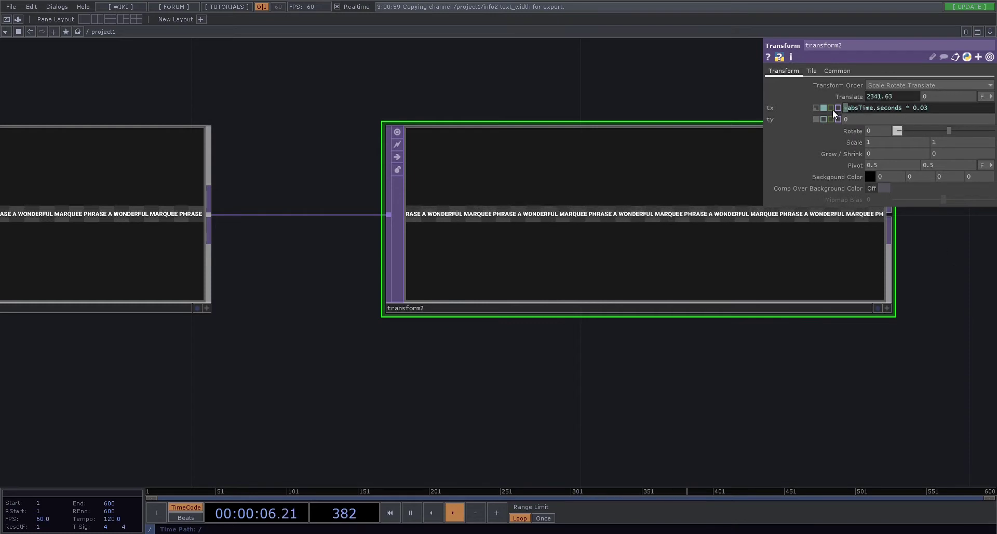
pyautogui.press('Return')
pyautogui.click(902, 93)
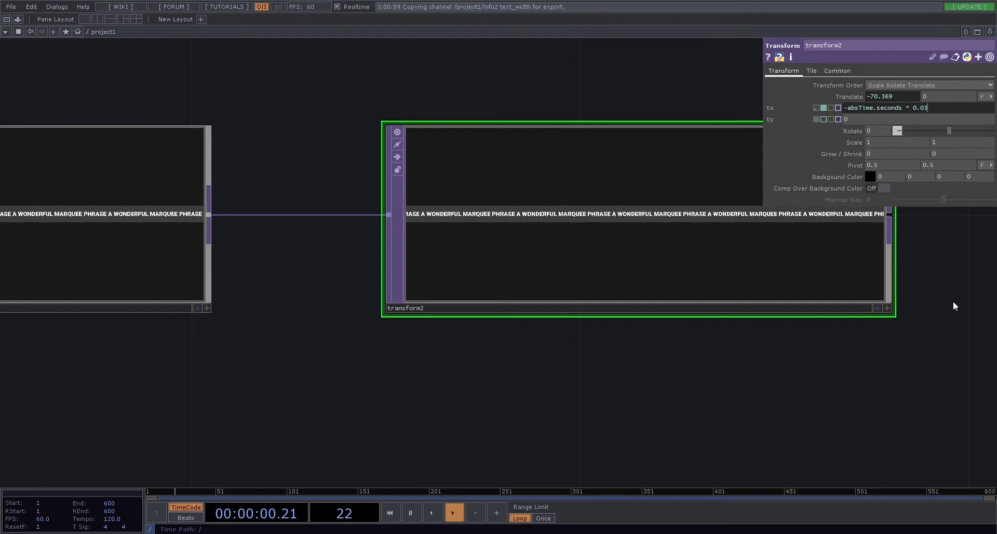
# Step: Inspect the scrolling text in the Transform TOP and display its output as the network background
pyautogui.moveTo(874, 322); pyautogui.dragTo(704, 360)
pyautogui.scroll(4, 520, 264)
pyautogui.scroll(2, 525, 270)
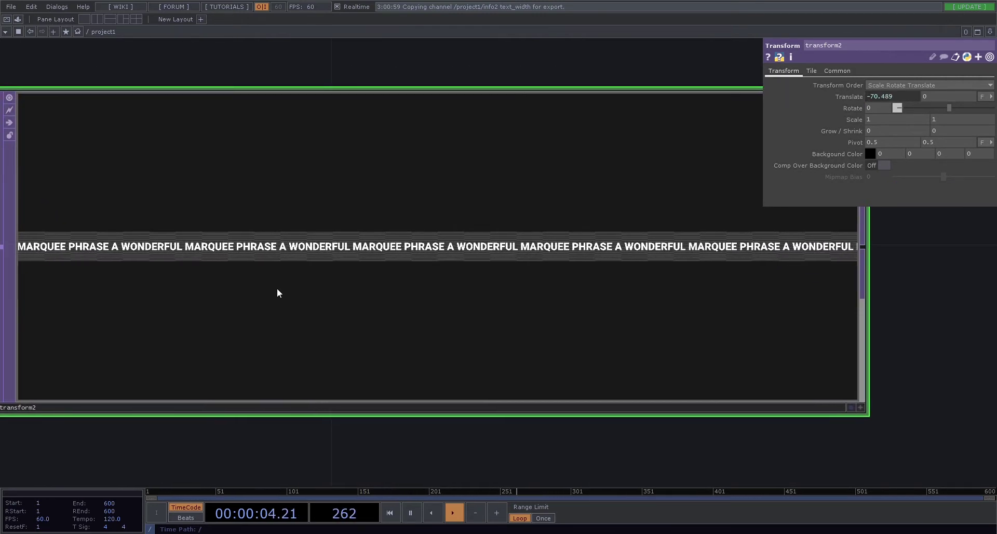
pyautogui.scroll(-2, 278, 288)
pyautogui.scroll(-3, 277, 289)
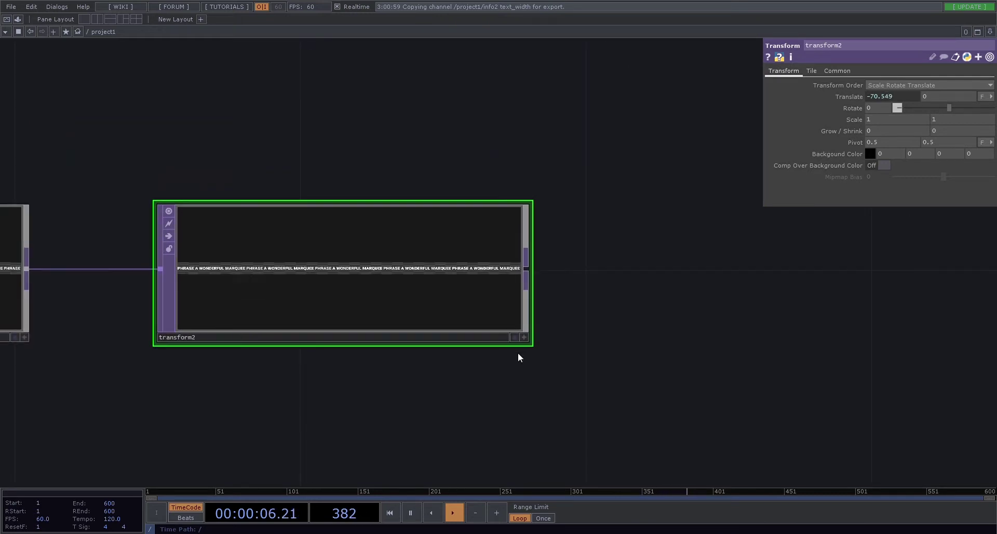
pyautogui.moveTo(454, 399); pyautogui.dragTo(584, 384)
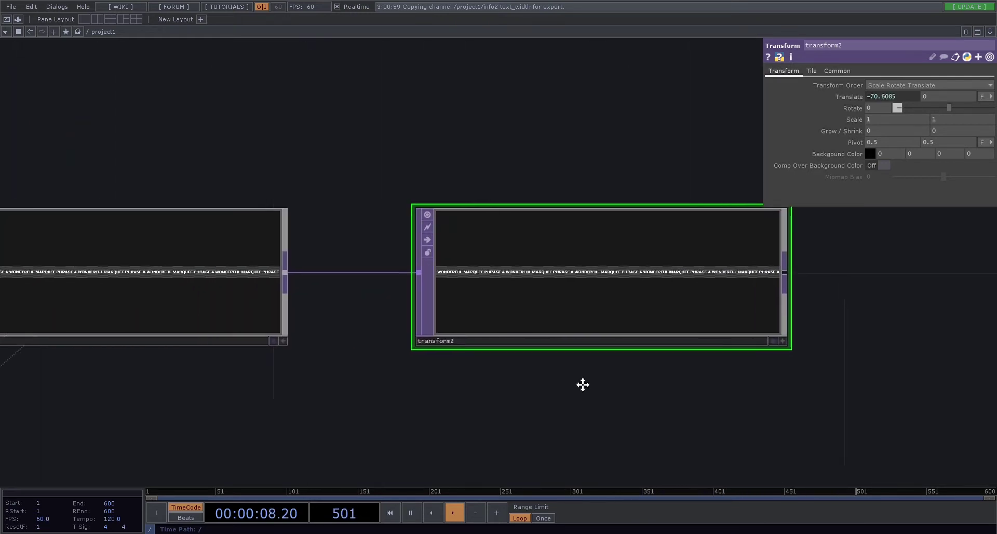
pyautogui.scroll(-3, 583, 380)
pyautogui.click(744, 355)
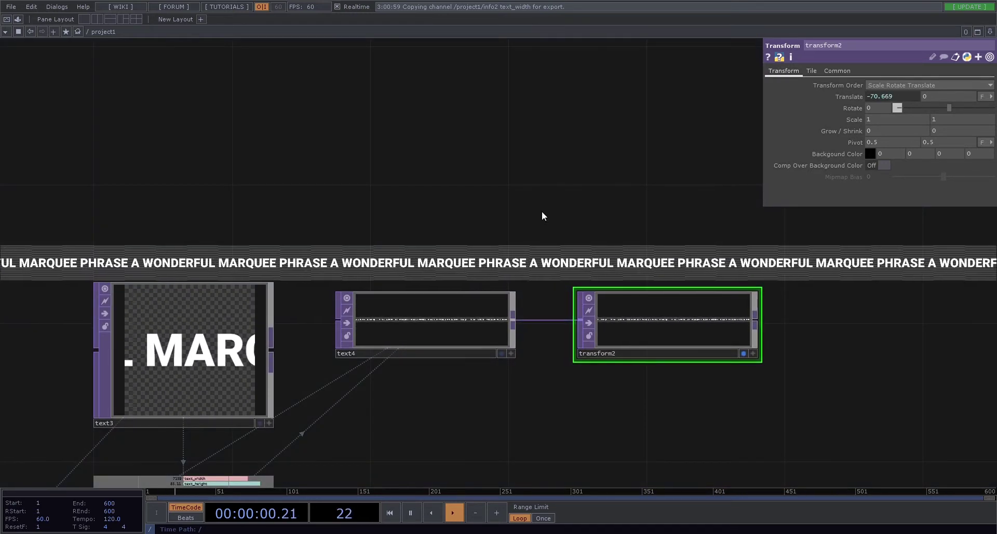
# Step: Replace the phrase in the source Table DAT's cell with "A WHOLE NEW PHRASE"
pyautogui.moveTo(550, 219); pyautogui.dragTo(710, 243)
pyautogui.scroll(-5, 709, 243)
pyautogui.moveTo(222, 358); pyautogui.dragTo(673, 294)
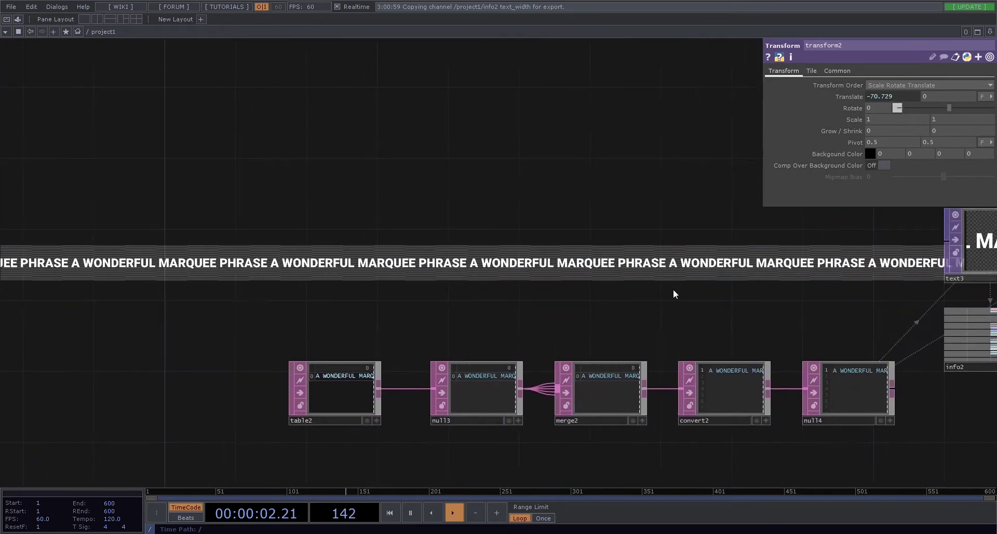
pyautogui.scroll(3, 388, 326)
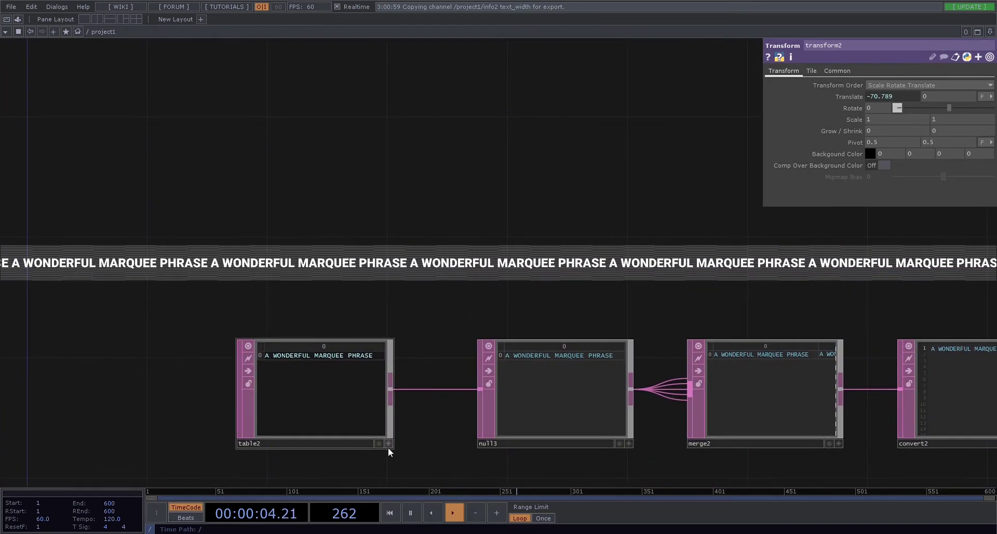
pyautogui.click(389, 444)
pyautogui.click(312, 356)
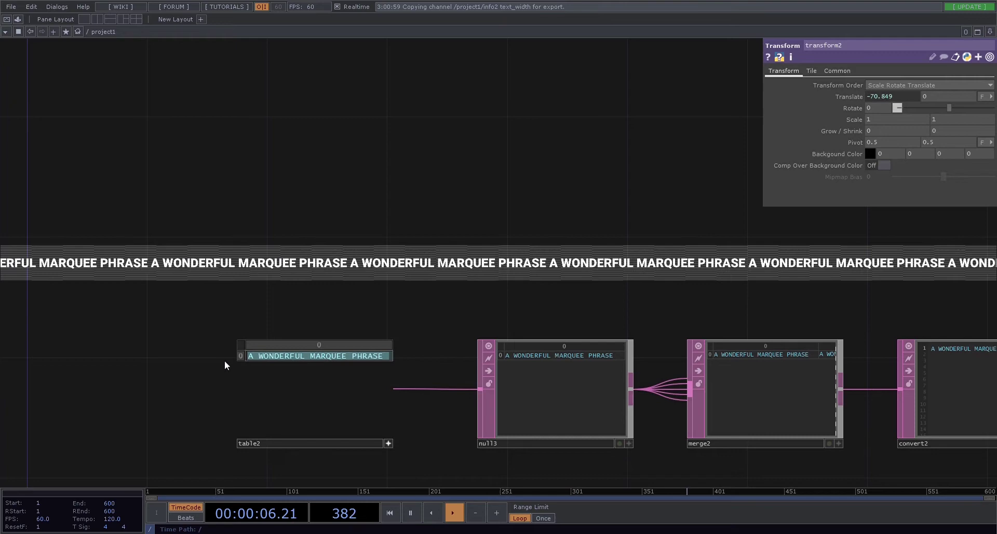
pyautogui.write('A WHOLE NEW PHRASE')
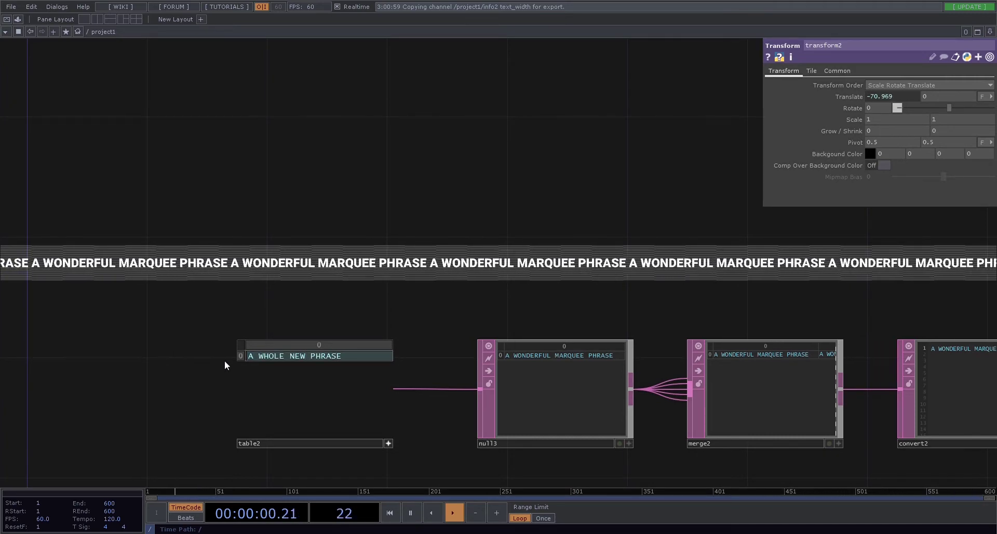
pyautogui.press('Return')
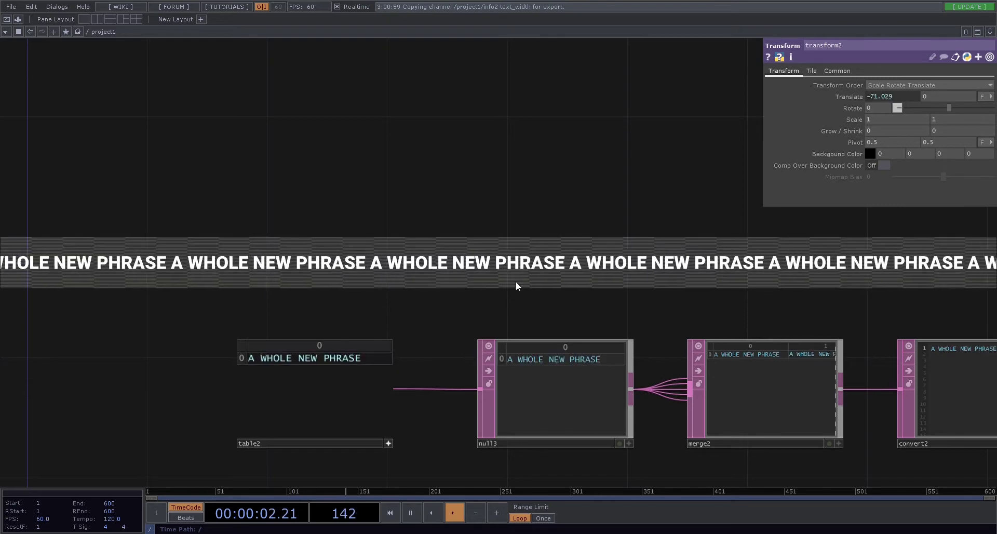
# Step: Hide the parameter window and add a Fit TOP connected to the Transform TOP's output
pyautogui.moveTo(566, 301); pyautogui.dragTo(501, 419)
pyautogui.press('p')
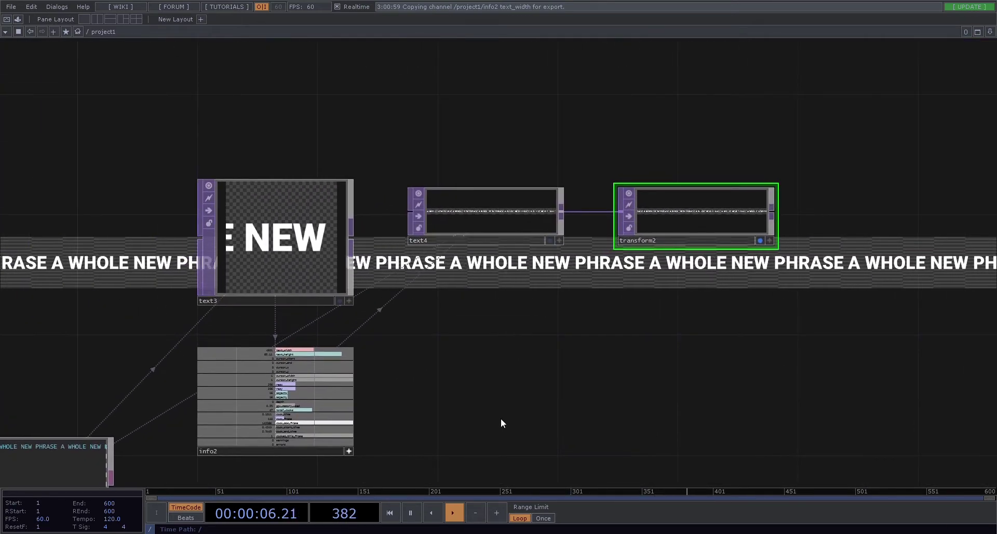
pyautogui.moveTo(541, 381); pyautogui.dragTo(532, 450)
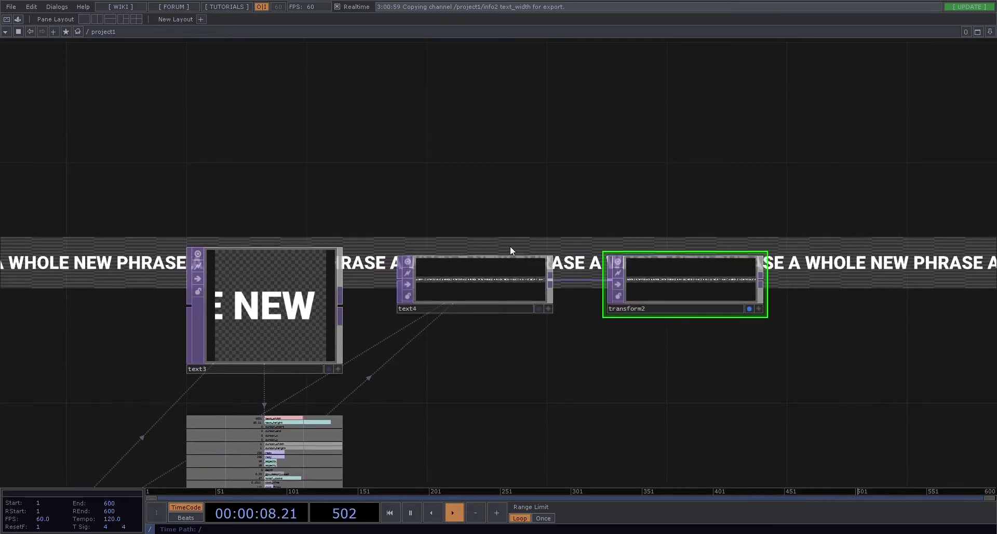
pyautogui.moveTo(489, 376); pyautogui.dragTo(107, 343)
pyautogui.moveTo(542, 311); pyautogui.dragTo(596, 368)
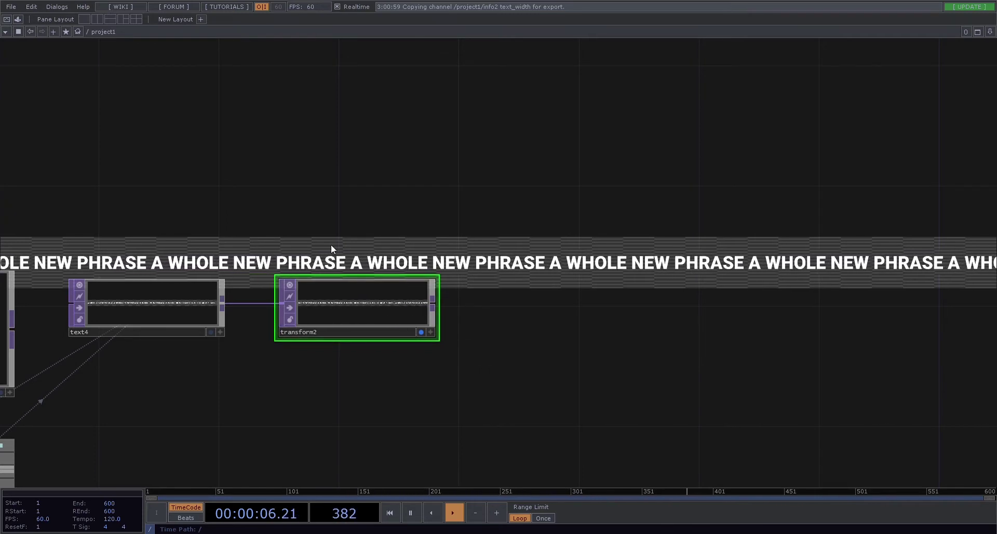
pyautogui.moveTo(491, 314); pyautogui.dragTo(551, 307, button='middle')
pyautogui.moveTo(552, 307); pyautogui.dragTo(452, 331)
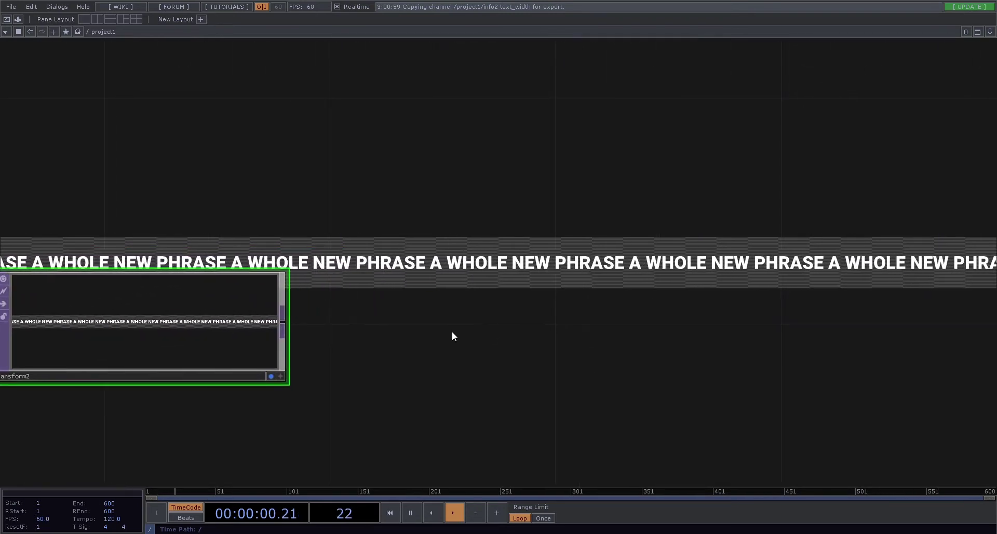
pyautogui.click(365, 238)
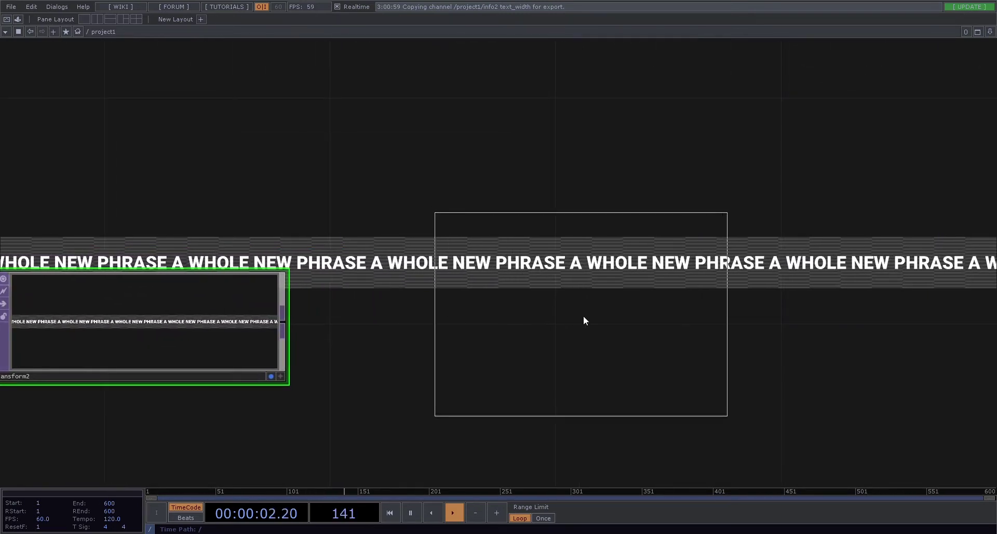
pyautogui.click(580, 326)
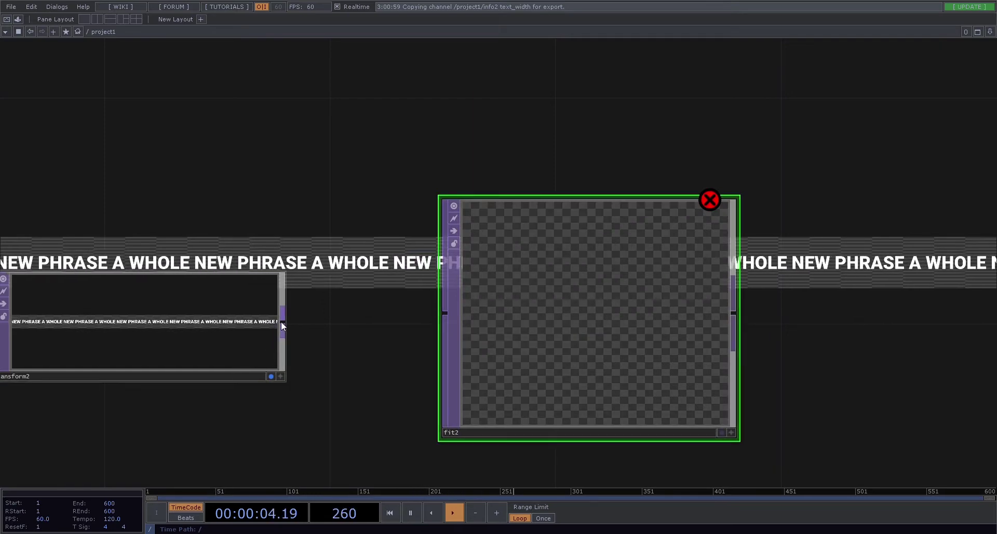
pyautogui.moveTo(282, 322); pyautogui.dragTo(433, 328)
# Step: Show the Fit TOP's parameters and set its Fit mode to Native Resolution
pyautogui.press('p')
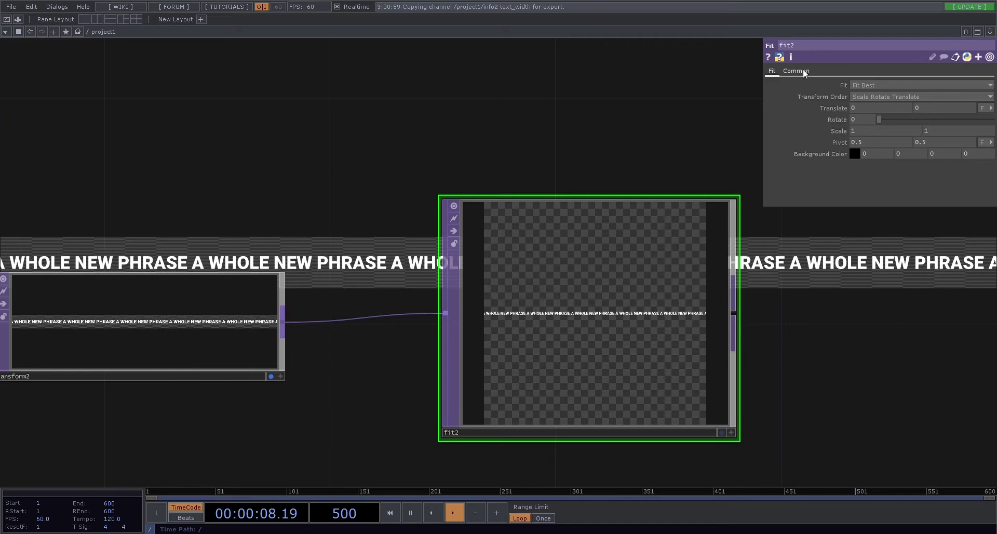
pyautogui.click(861, 87)
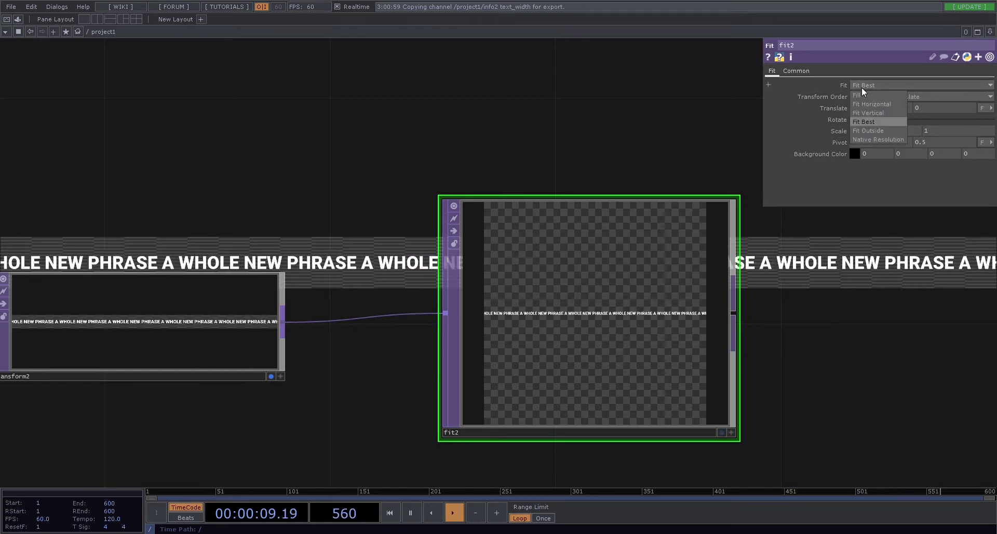
pyautogui.click(881, 139)
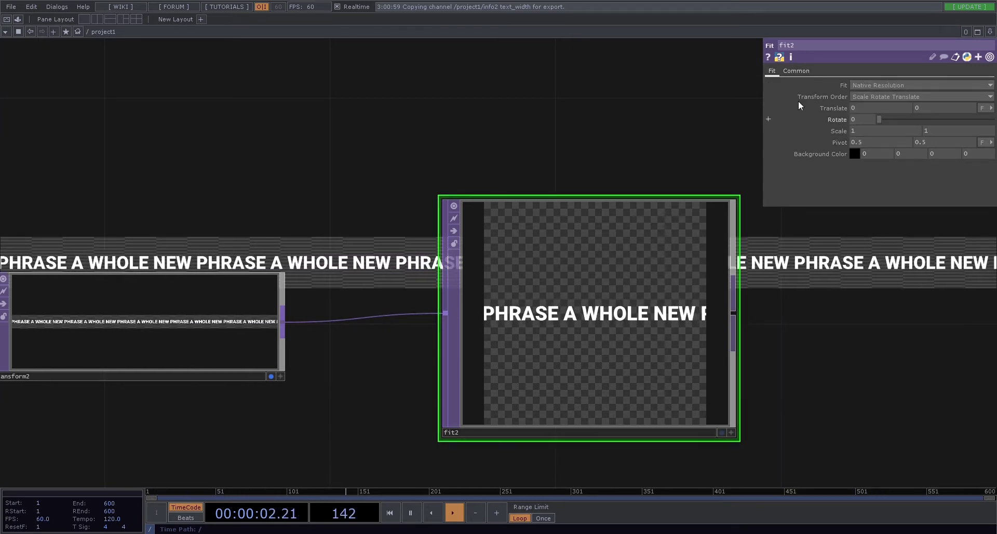
pyautogui.scroll(3, 178, 329)
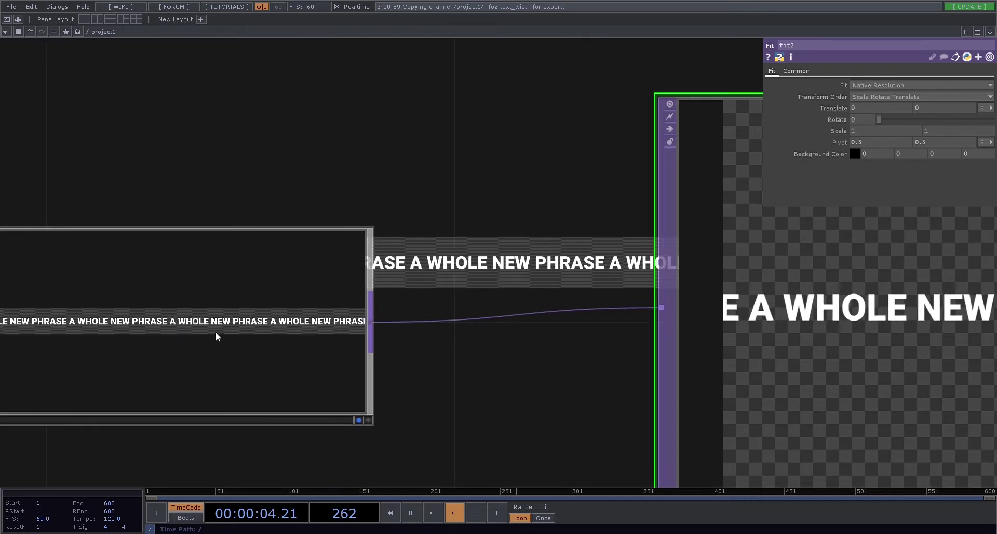
pyautogui.moveTo(397, 315); pyautogui.dragTo(210, 323)
pyautogui.scroll(-3, 210, 323)
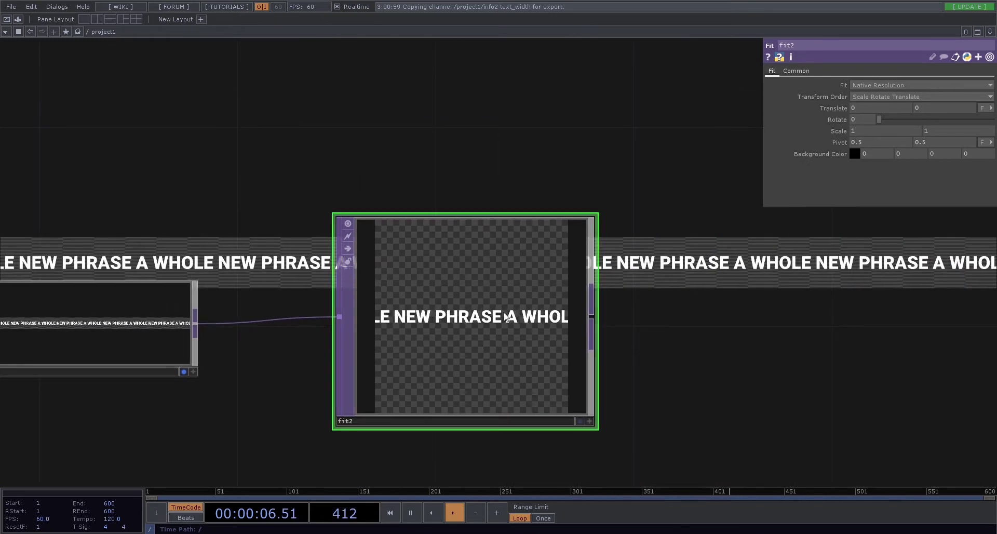
# Step: Set the Fit TOP's output resolution to 2000 by 120
pyautogui.click(798, 72)
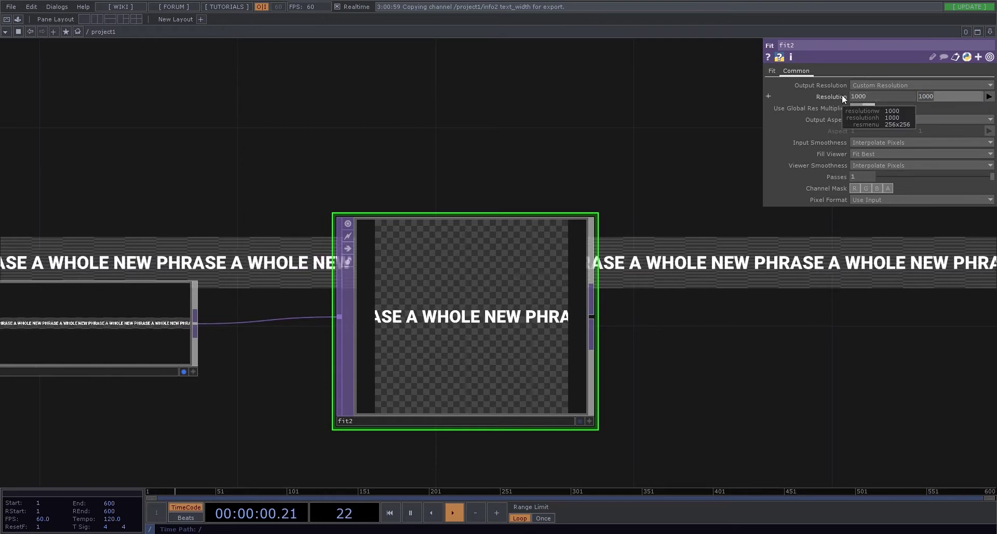
pyautogui.write('120')
pyautogui.press('Return')
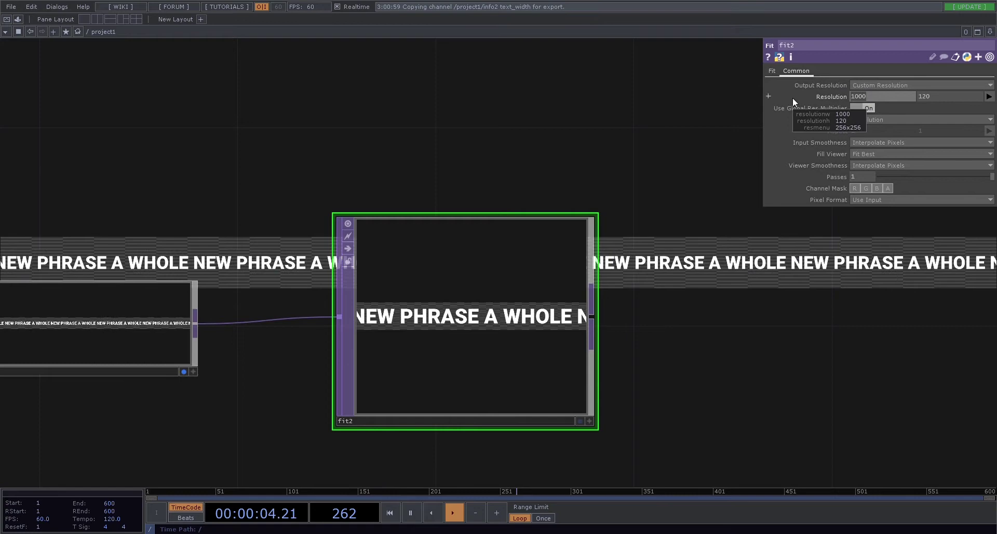
pyautogui.write('2')
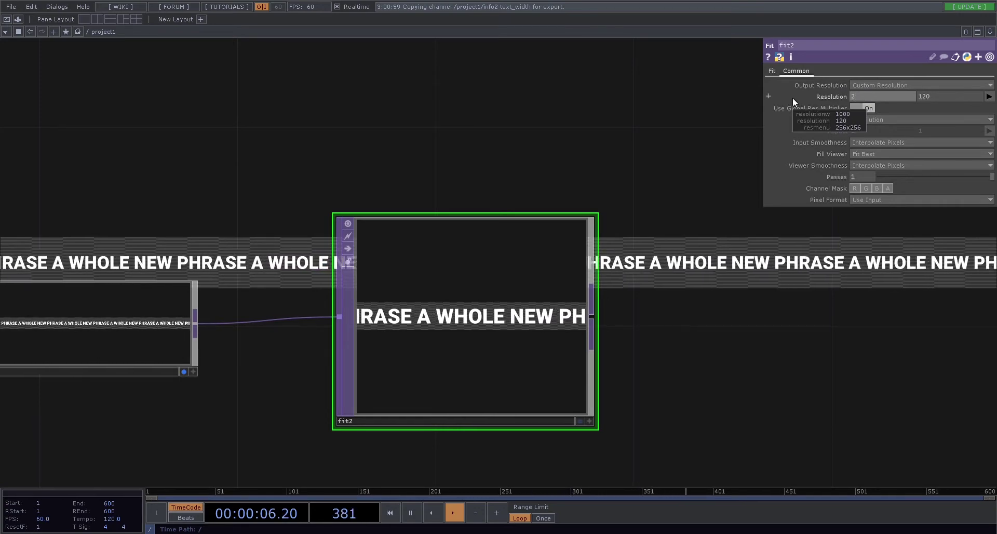
pyautogui.write('000')
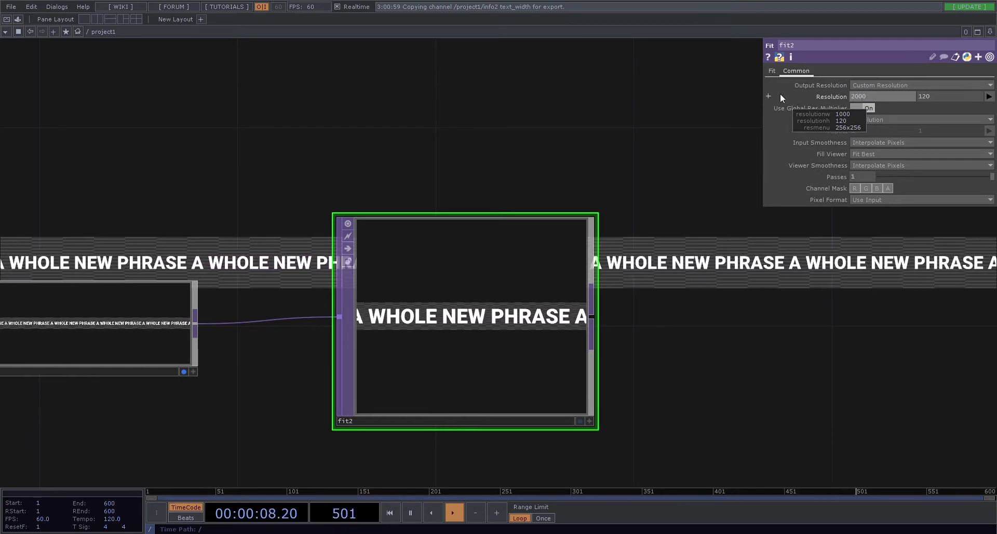
pyautogui.press('Return')
# Step: Review the network chain from the phrase table through the Text and Transform TOPs to the Fit TOP
pyautogui.moveTo(422, 129); pyautogui.dragTo(682, 149)
pyautogui.click(303, 393)
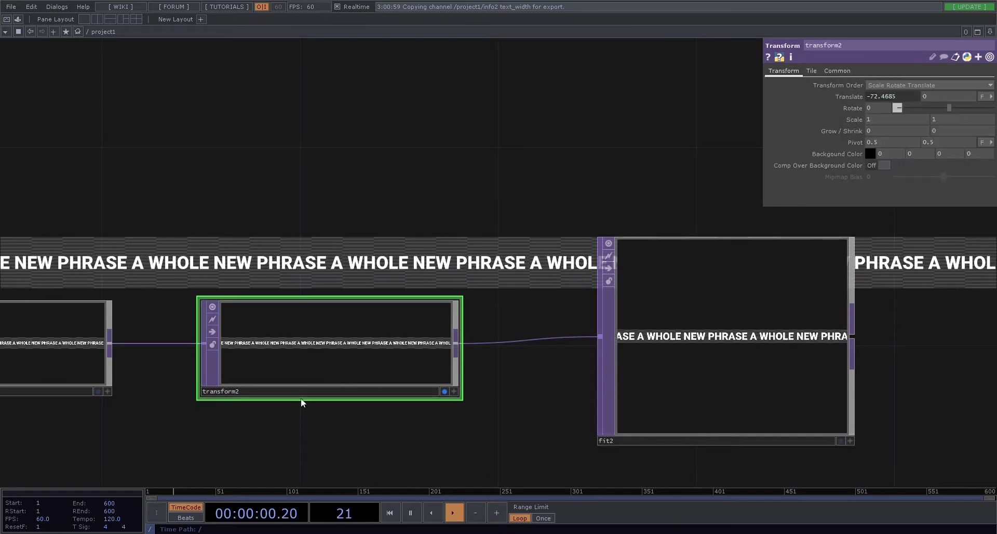
pyautogui.moveTo(295, 245); pyautogui.dragTo(560, 273)
pyautogui.scroll(-5, 561, 274)
pyautogui.moveTo(439, 209); pyautogui.dragTo(584, 96)
pyautogui.moveTo(212, 307); pyautogui.dragTo(501, 314)
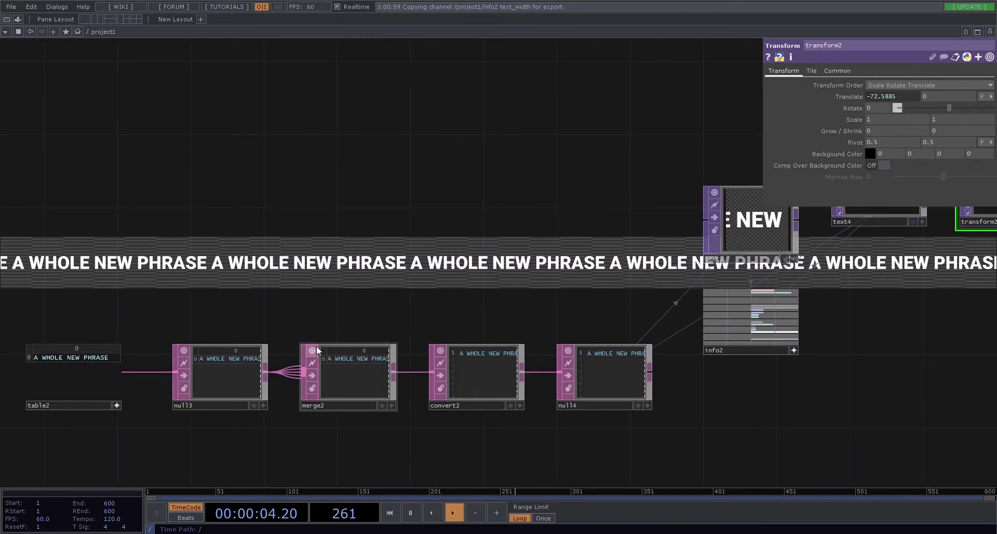
pyautogui.moveTo(404, 270); pyautogui.dragTo(161, 275)
pyautogui.moveTo(638, 321); pyautogui.dragTo(298, 327)
pyautogui.scroll(4, 452, 228)
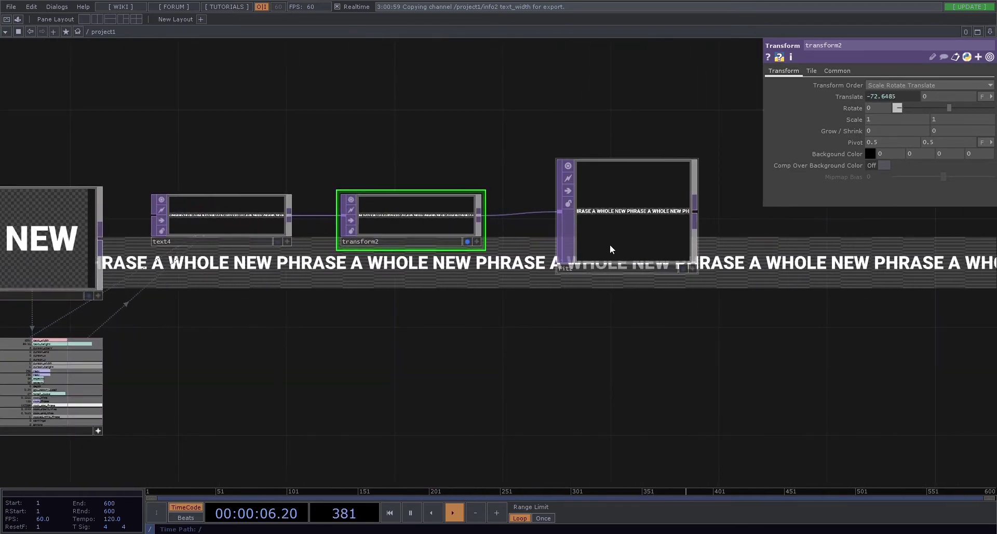
# Step: Shrink the Fit TOP's node to its neighbours' height, align it with the Transform TOP, and hide the parameter window
pyautogui.doubleClick(699, 277)
pyautogui.moveTo(638, 241); pyautogui.dragTo(611, 216)
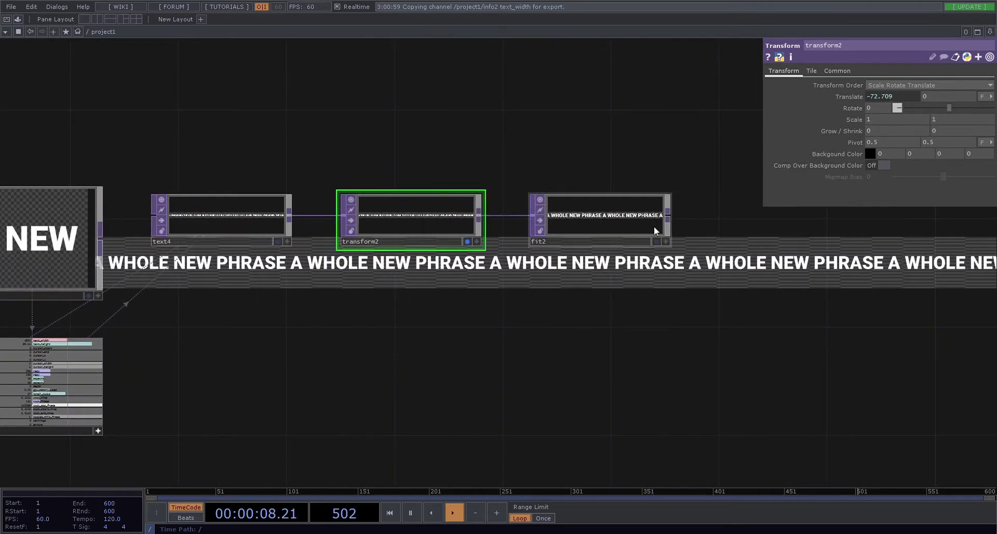
pyautogui.moveTo(757, 365); pyautogui.dragTo(899, 442)
pyautogui.moveTo(712, 152); pyautogui.dragTo(785, 203)
pyautogui.click(430, 336)
pyautogui.hscroll(2, 344, 251)
pyautogui.press('p')
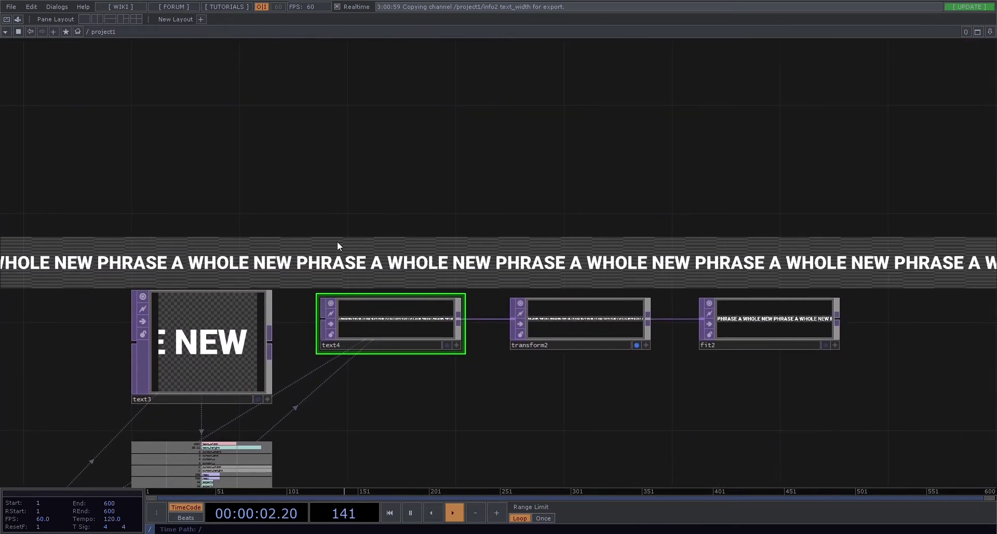
# Step: Review the network from the phrase table through the Info CHOP and the Text and Transform TOPs to the Fit TOP
pyautogui.moveTo(444, 271); pyautogui.dragTo(591, 283)
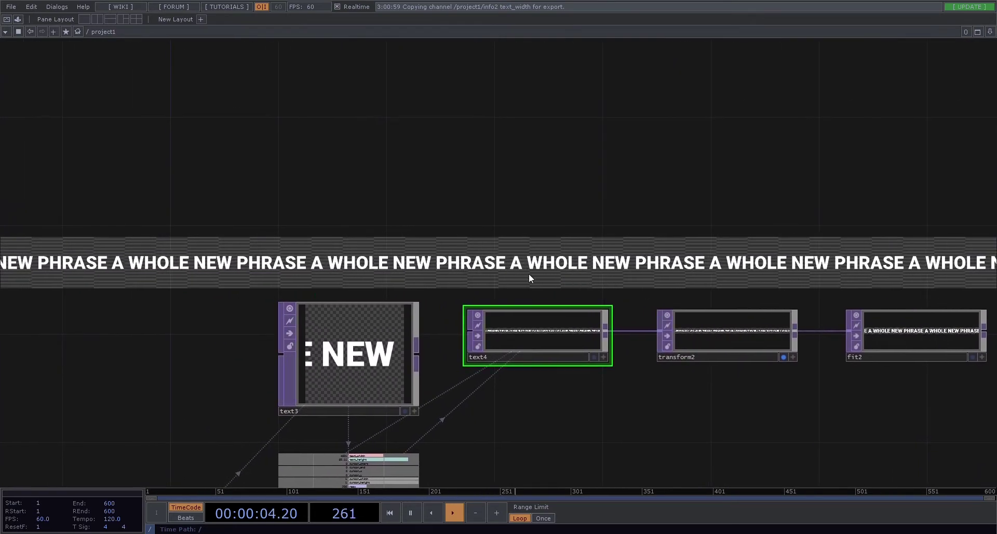
pyautogui.hscroll(5, 743, 289)
pyautogui.hscroll(-15, 790, 205)
pyautogui.scroll(-5, 790, 205)
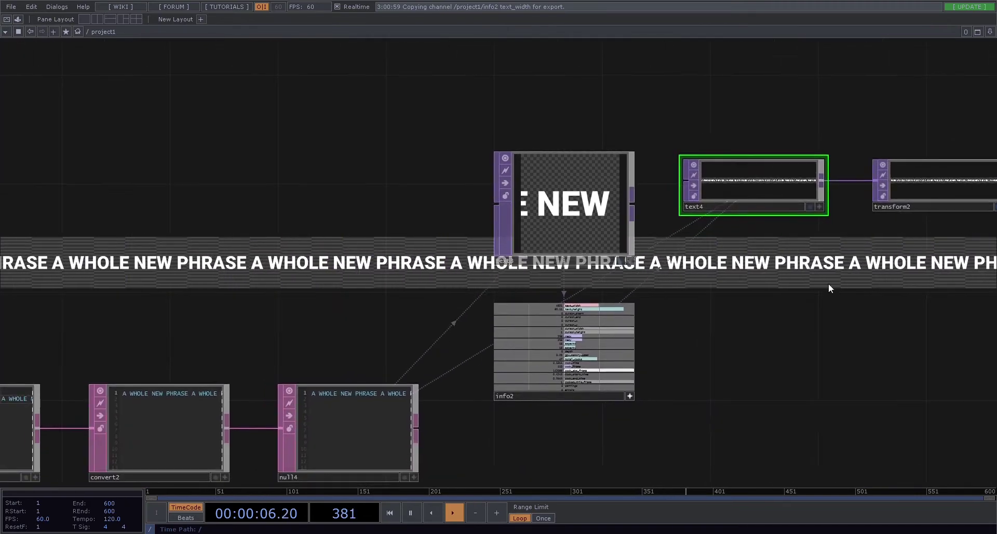
pyautogui.scroll(-3, 607, 297)
pyautogui.moveTo(425, 273); pyautogui.dragTo(560, 293)
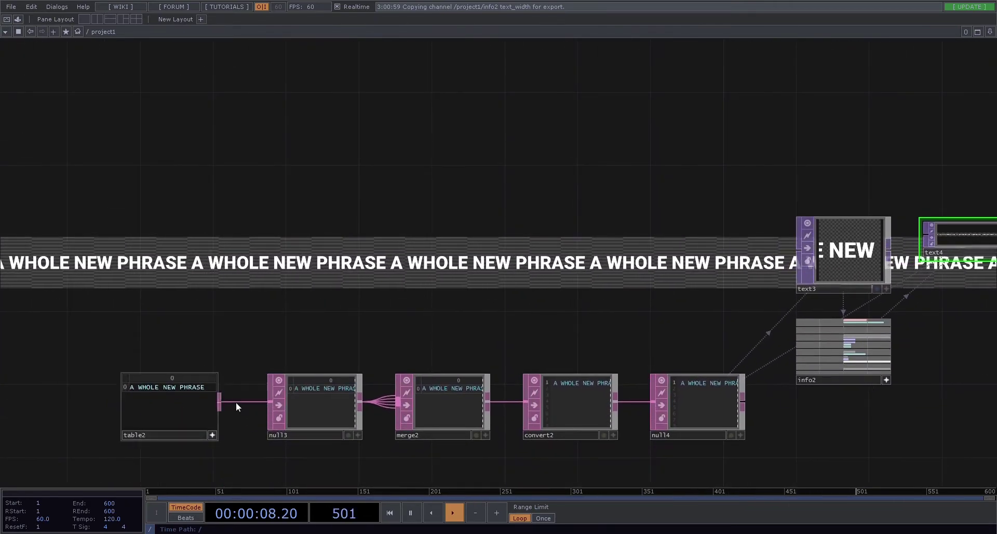
pyautogui.hscroll(10, 687, 314)
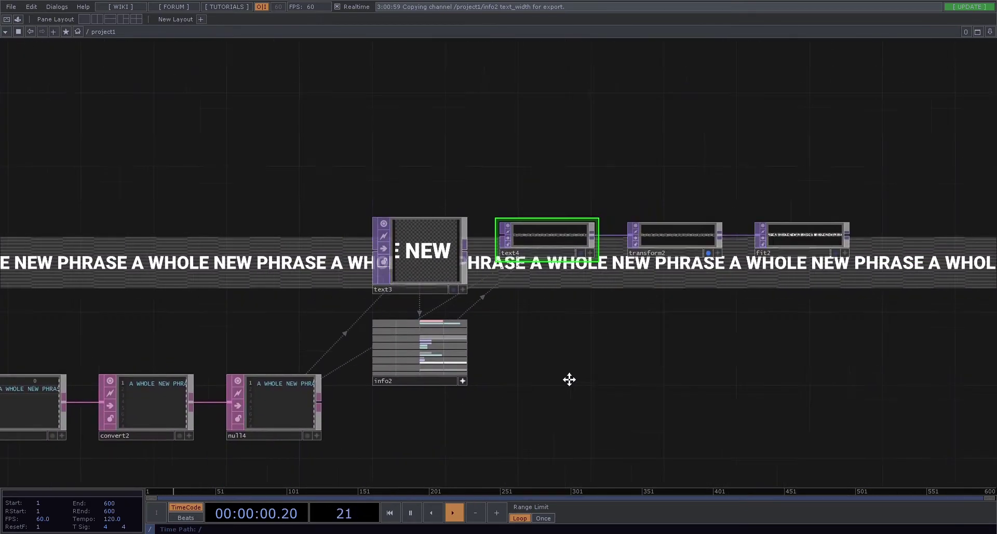
pyautogui.scroll(2, 597, 374)
pyautogui.scroll(8, 564, 270)
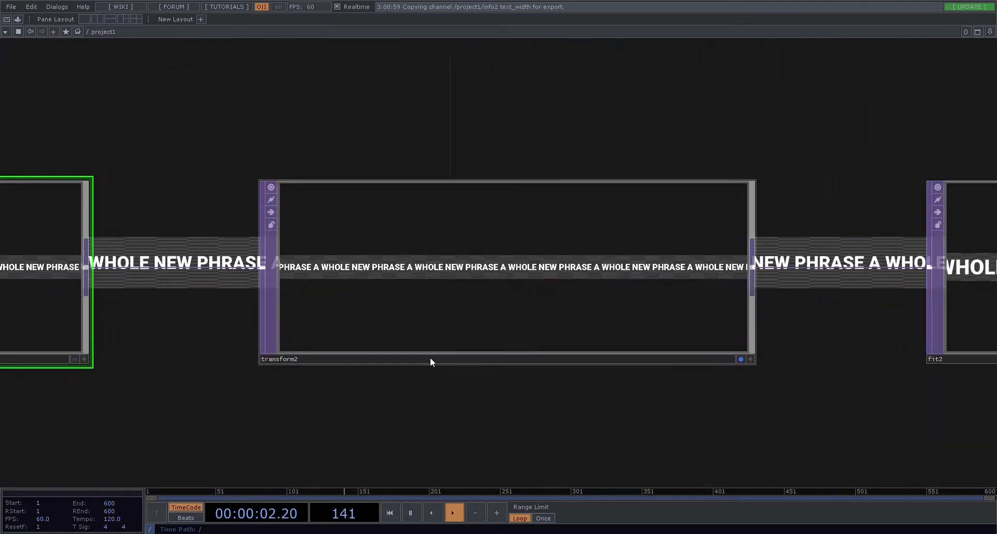
pyautogui.scroll(-6, 434, 383)
pyautogui.moveTo(436, 390); pyautogui.dragTo(495, 355)
pyautogui.moveTo(566, 335); pyautogui.dragTo(743, 286)
pyautogui.moveTo(509, 353); pyautogui.dragTo(592, 285)
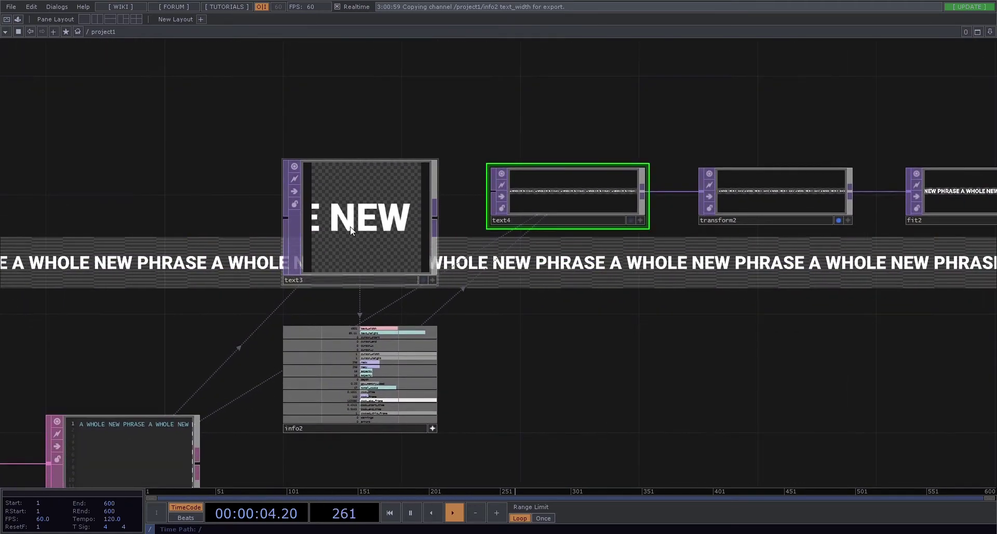
# Step: Try to drive the resolution width of the text3 TOP with the Info CHOP's text_width channel
pyautogui.click(351, 225)
pyautogui.moveTo(580, 293); pyautogui.dragTo(589, 306, button='middle')
pyautogui.scroll(2, 540, 320)
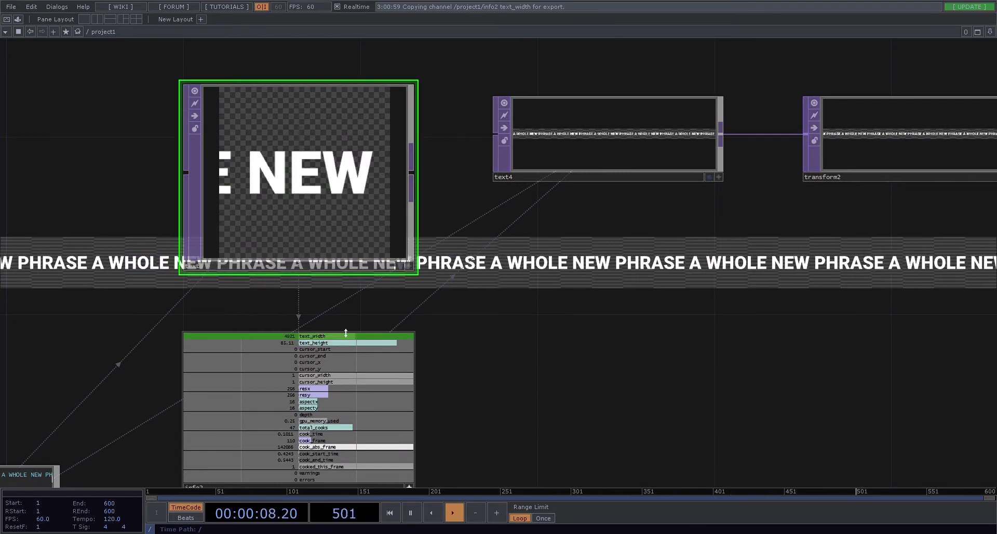
pyautogui.press('p')
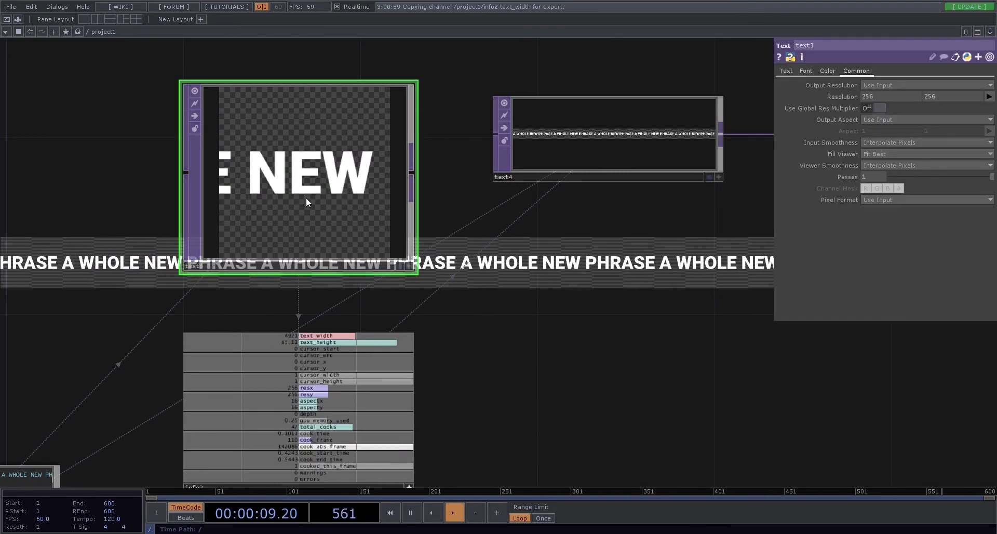
pyautogui.click(346, 344)
pyautogui.moveTo(342, 336); pyautogui.dragTo(903, 94)
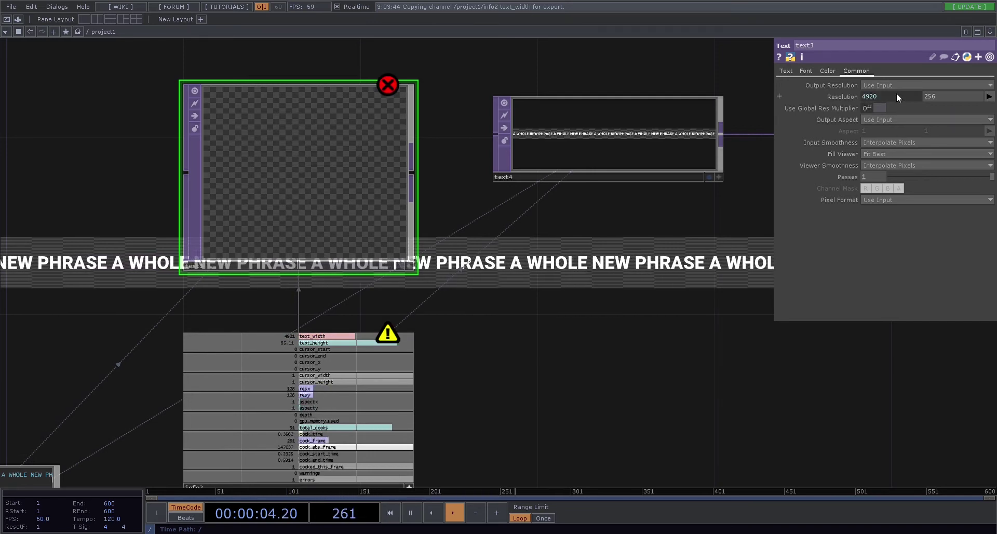
# Step: Read the node information of text3 and info2 about the dependency loop and undo the resolution reference
pyautogui.middleClick(395, 121)
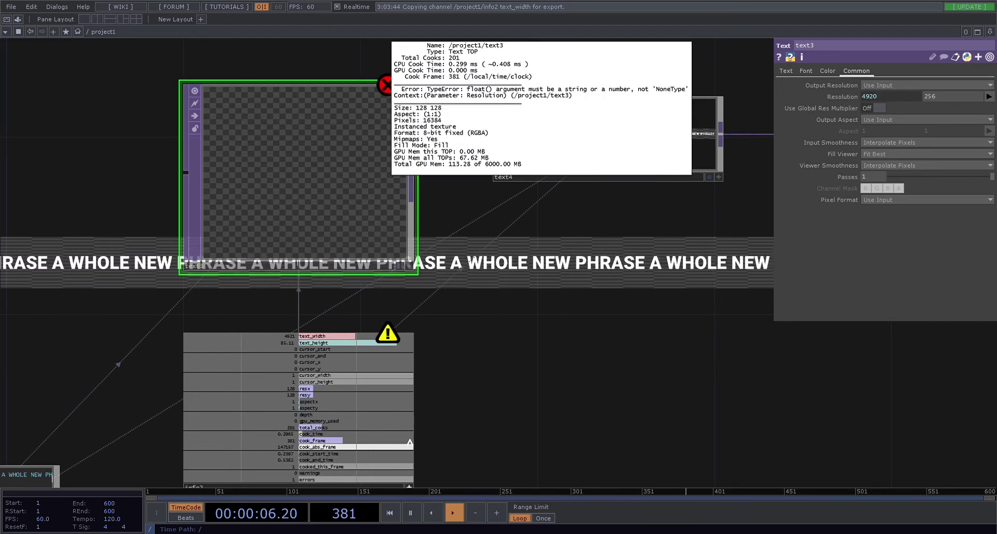
pyautogui.click(517, 291)
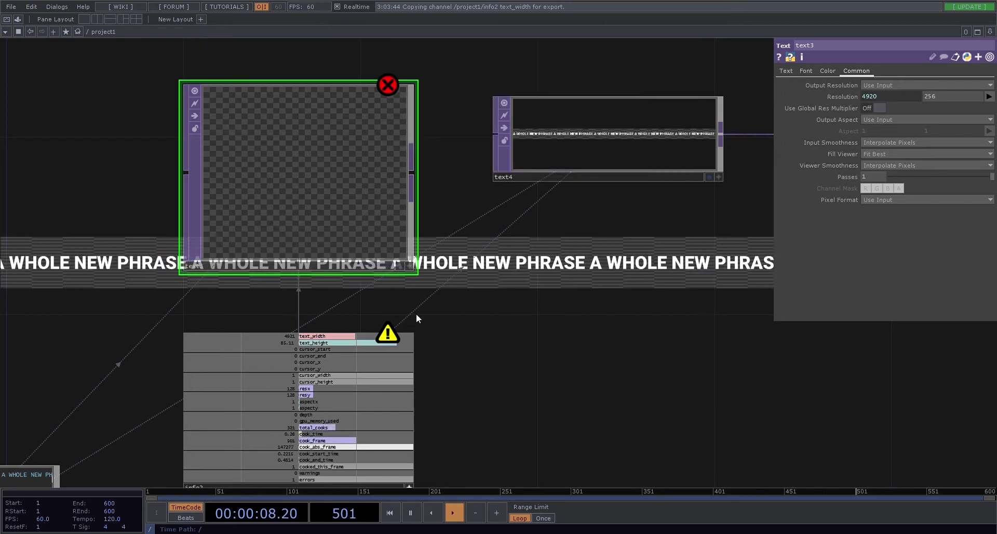
pyautogui.middleClick(395, 342)
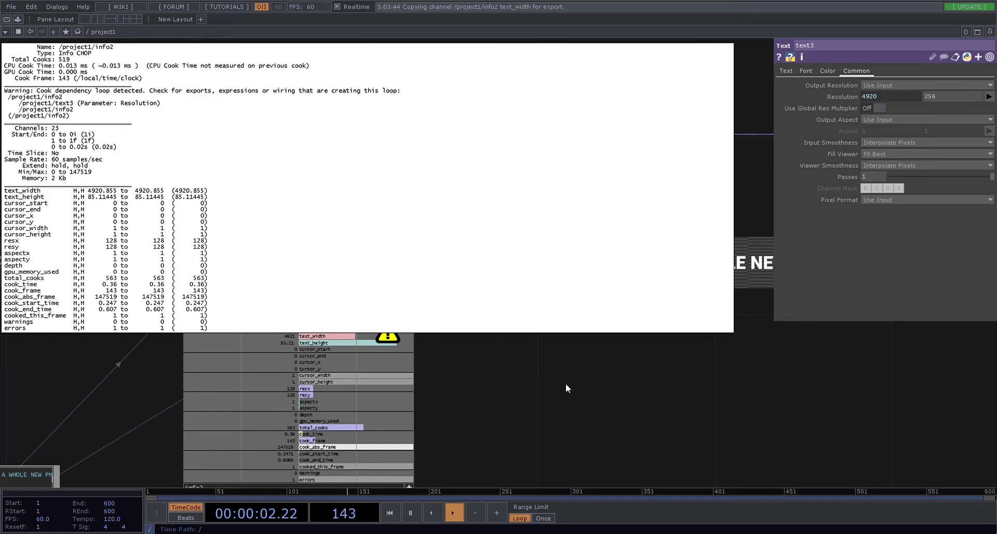
pyautogui.hotkey('ctrl', 'z')
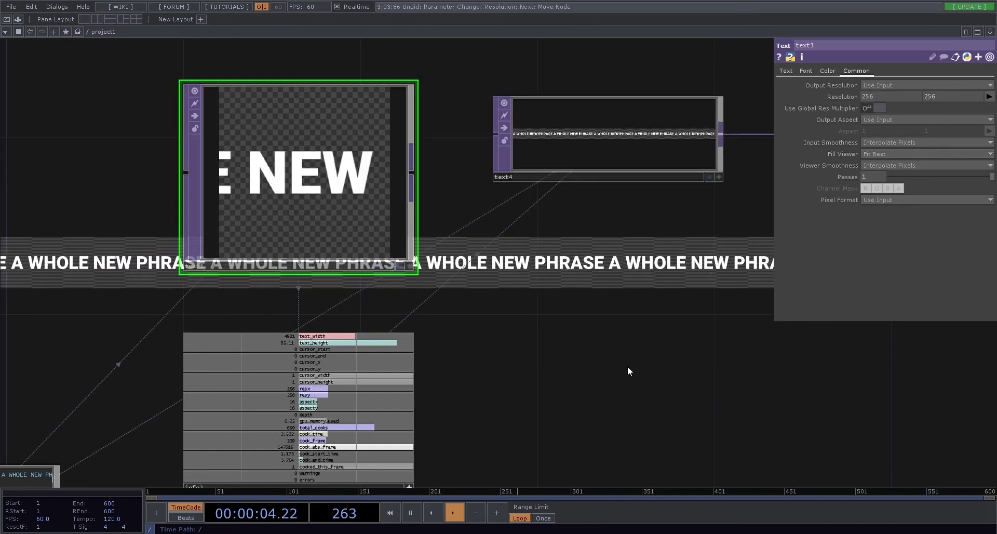
# Step: Compare the resolution settings of the text3 and text4 TOPs
pyautogui.moveTo(639, 314); pyautogui.dragTo(481, 320)
pyautogui.scroll(-2, 662, 382)
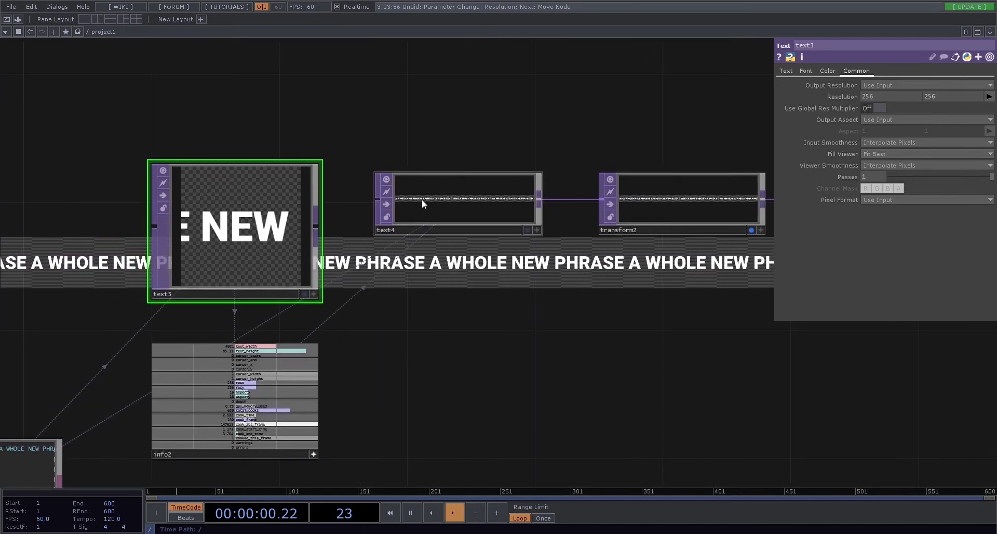
pyautogui.click(460, 207)
pyautogui.click(288, 204)
pyautogui.click(447, 195)
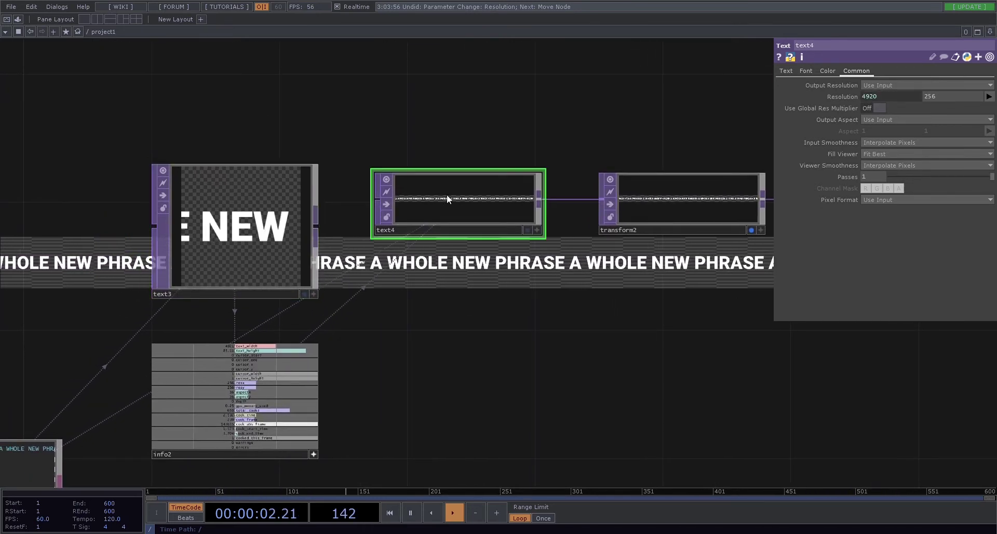
pyautogui.click(311, 203)
pyautogui.click(474, 204)
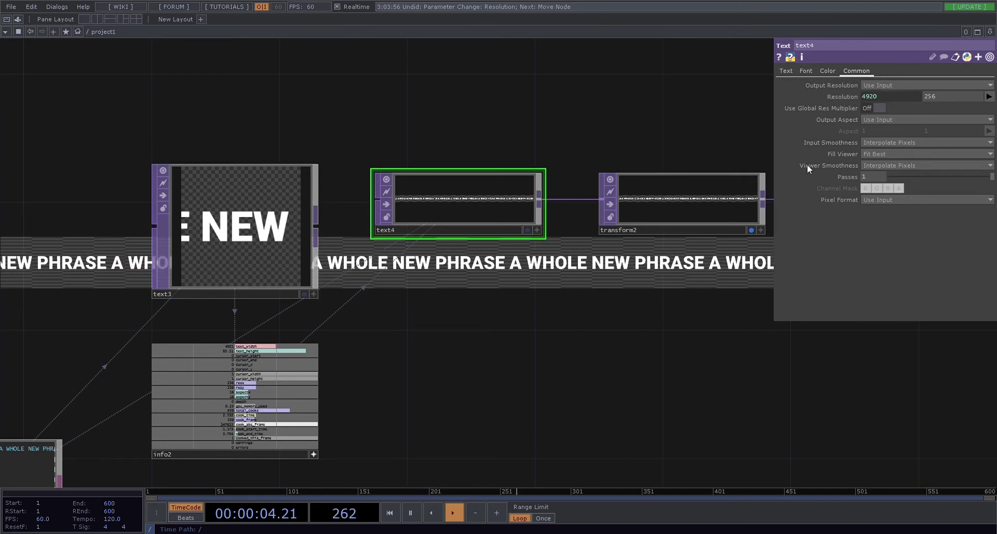
pyautogui.press('p')
pyautogui.press('p')
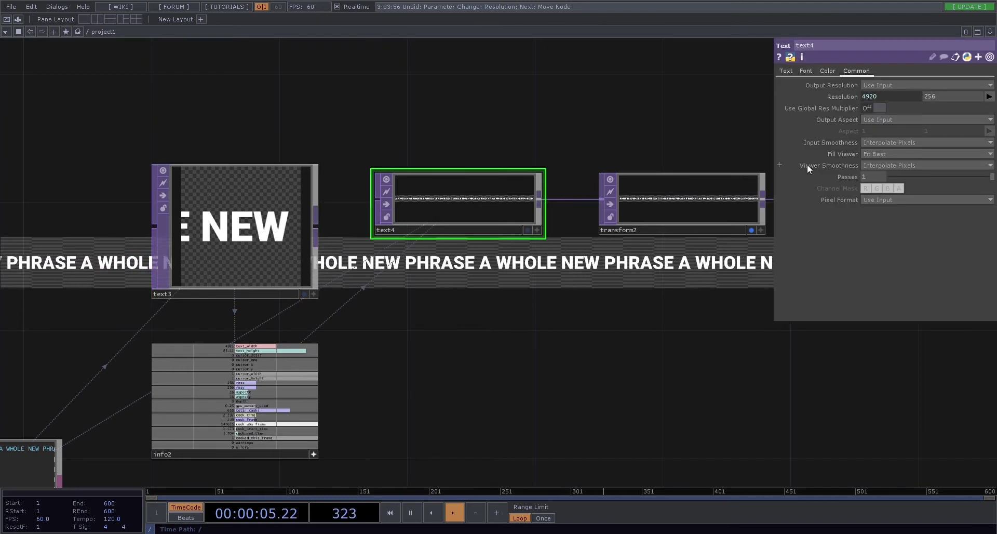
# Step: Set the font of the text4 TOP to Open Sans and check its fit in the viewer
pyautogui.click(785, 70)
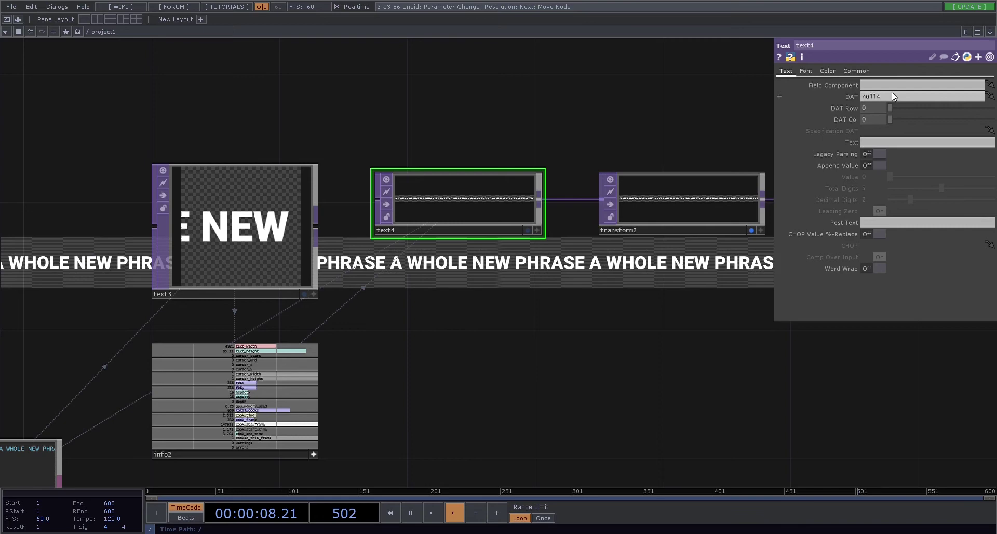
pyautogui.click(808, 71)
pyautogui.click(885, 85)
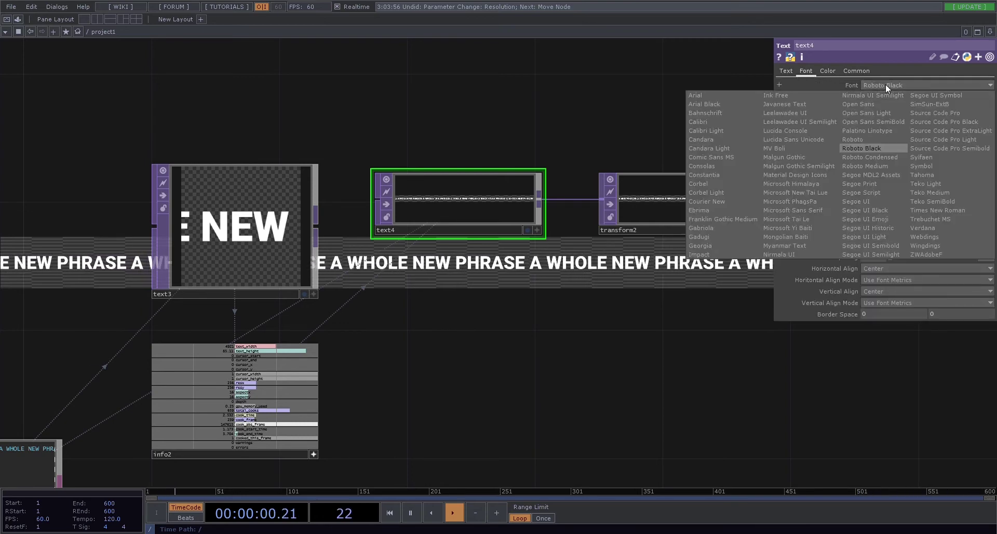
pyautogui.click(867, 104)
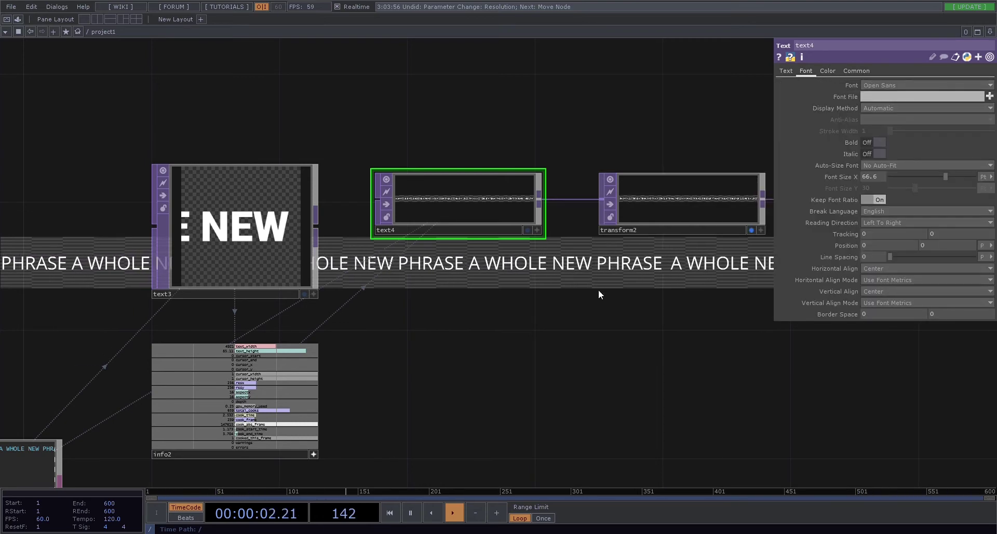
pyautogui.scroll(3, 538, 238)
pyautogui.scroll(2, 535, 234)
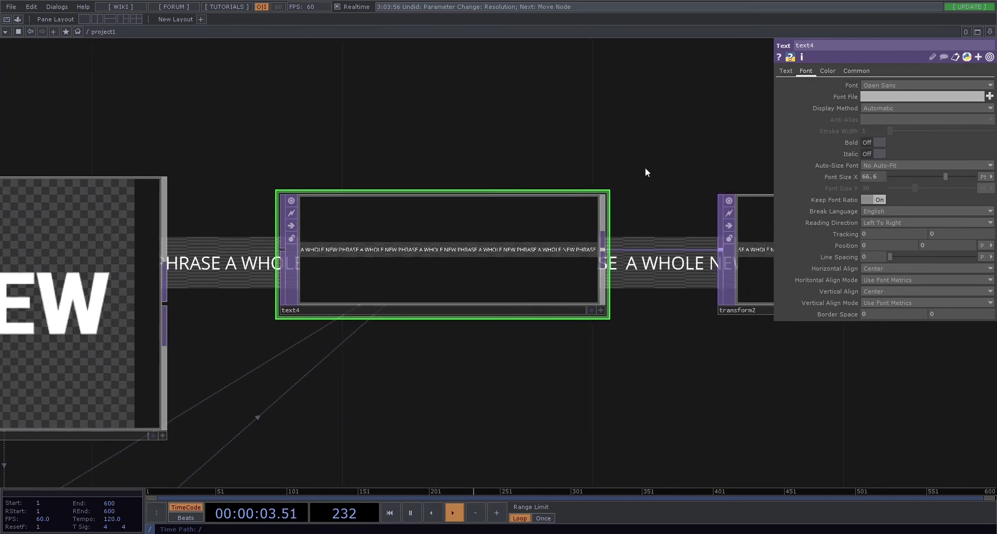
# Step: Try the Arial Black font on the text4 TOP and switch it to Arial
pyautogui.click(874, 86)
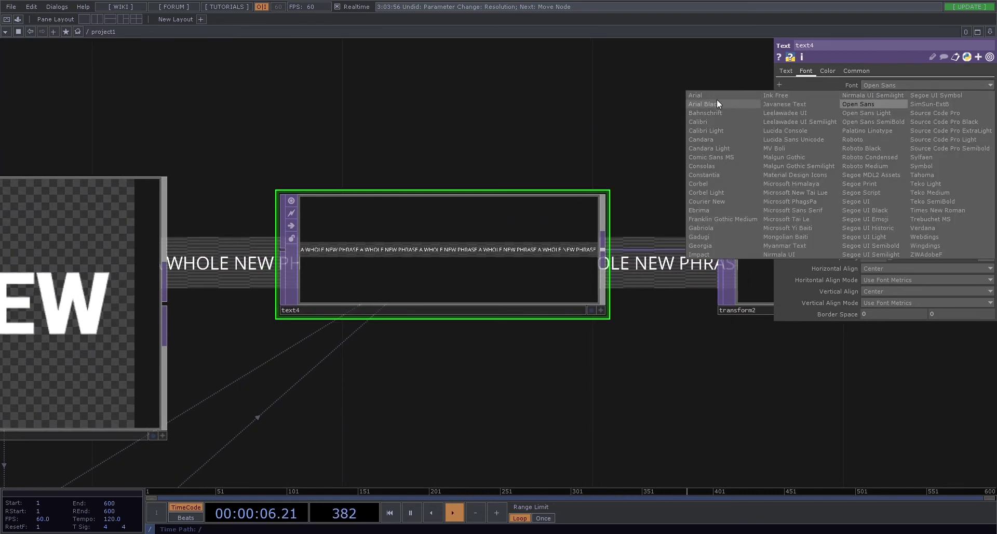
pyautogui.click(715, 101)
pyautogui.click(868, 85)
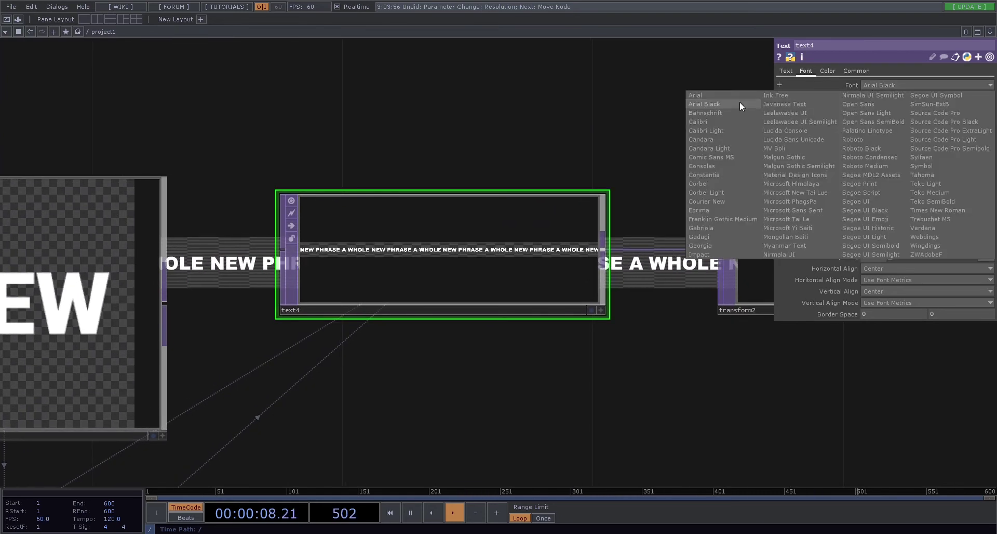
pyautogui.click(724, 95)
# Step: Hide the parameter window and examine the loop seam of the scrolling text in the text4 and transform2 TOPs
pyautogui.scroll(3, 601, 279)
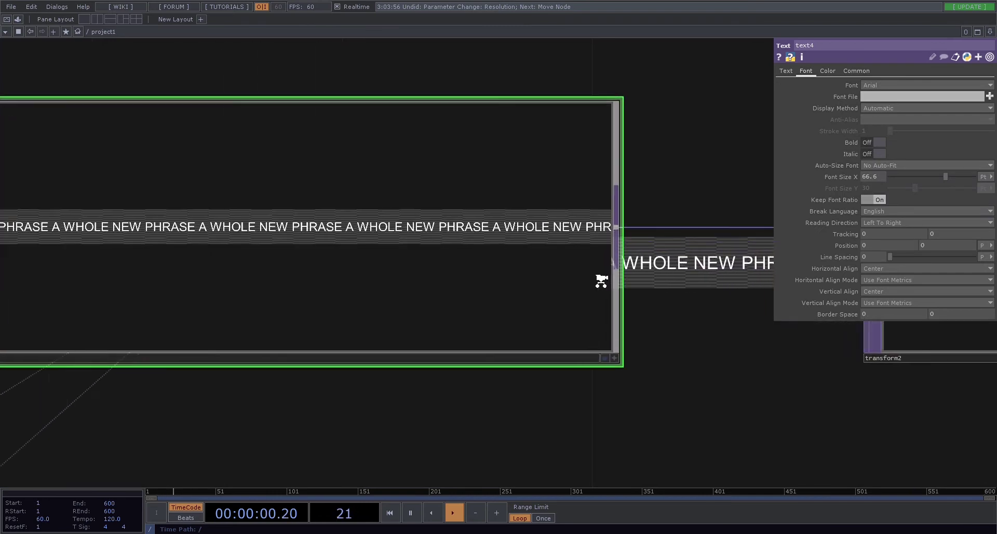
pyautogui.scroll(2, 600, 281)
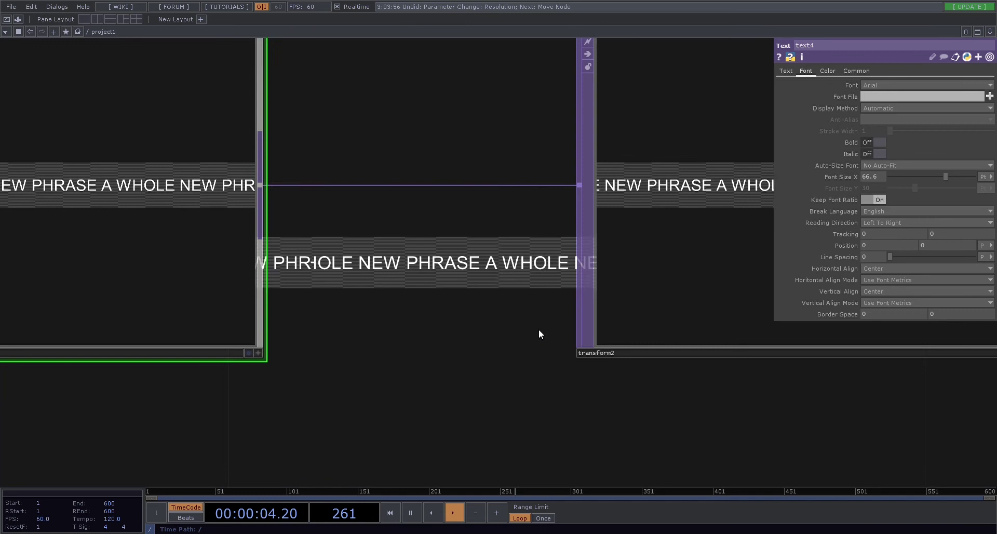
pyautogui.moveTo(540, 335); pyautogui.dragTo(229, 369)
pyautogui.moveTo(490, 422); pyautogui.dragTo(336, 434)
pyautogui.press('p')
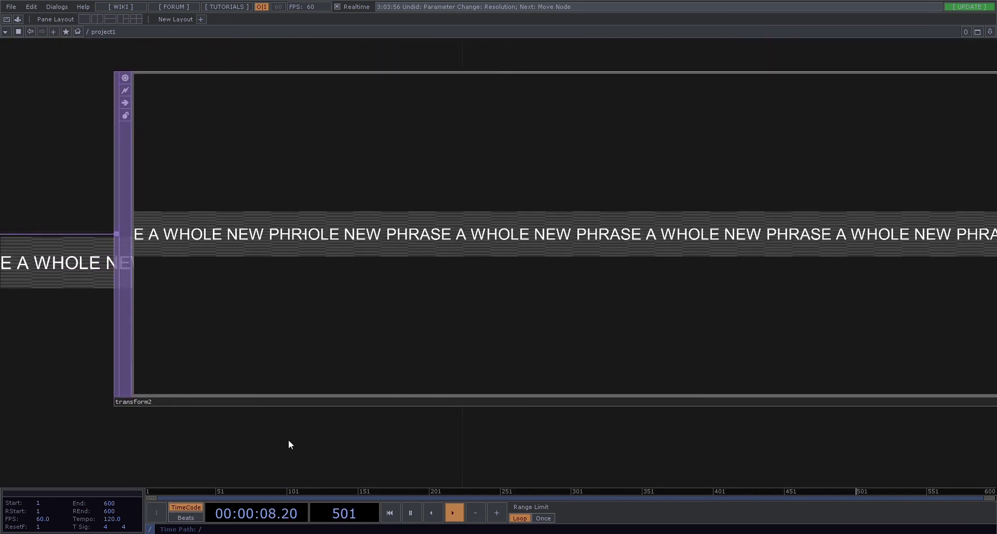
pyautogui.scroll(-3, 423, 434)
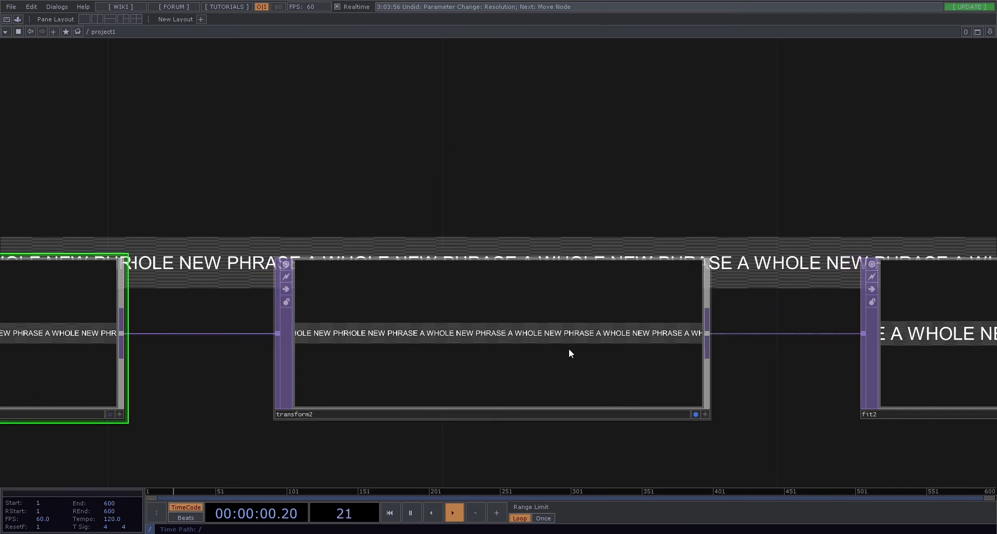
pyautogui.scroll(3, 568, 347)
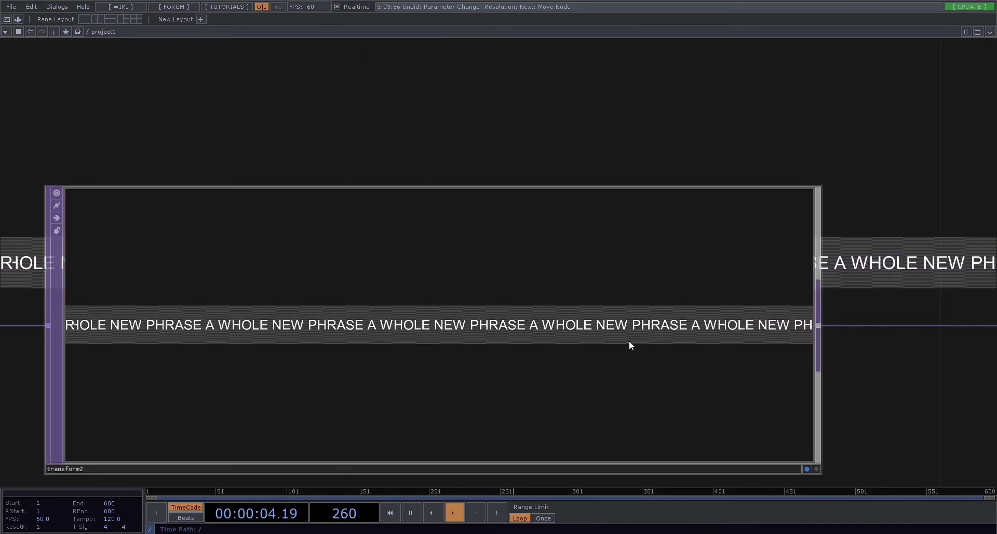
pyautogui.scroll(-1, 668, 356)
pyautogui.scroll(3, 750, 338)
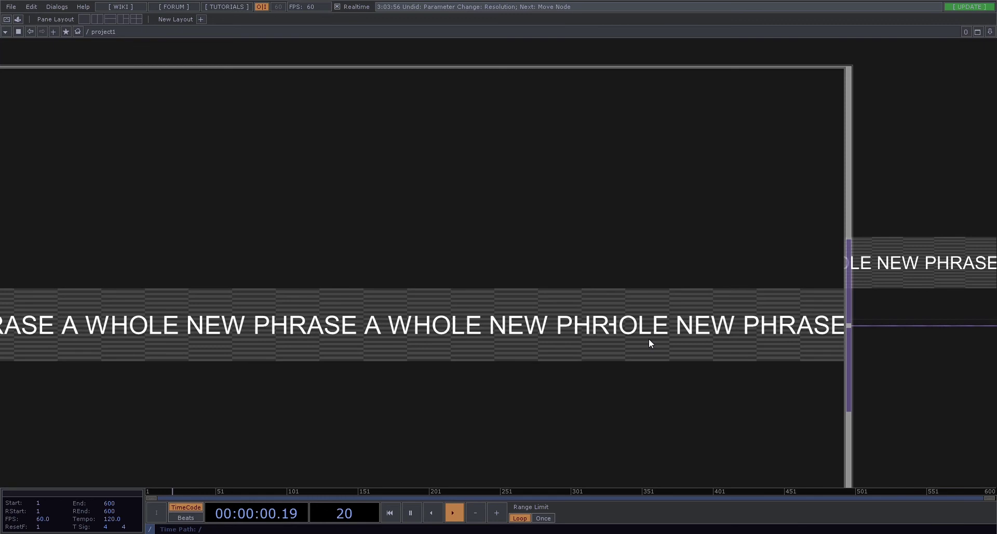
pyautogui.scroll(-6, 649, 339)
pyautogui.moveTo(632, 198); pyautogui.dragTo(837, 103)
pyautogui.moveTo(290, 369); pyautogui.dragTo(418, 363)
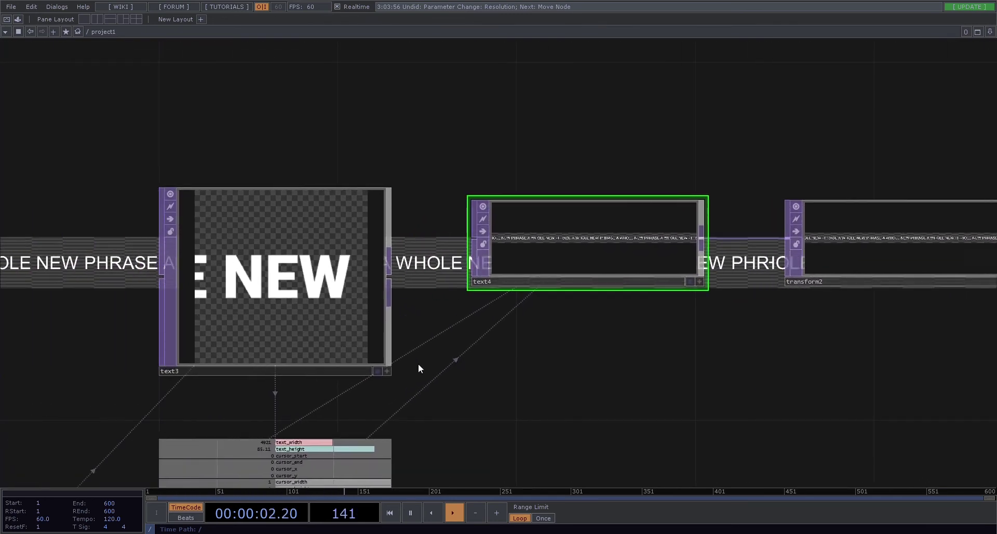
pyautogui.moveTo(581, 423); pyautogui.dragTo(494, 457)
# Step: Show the parameters and compare text3 with text4, checking the text_width and text_height channels of the Info CHOP
pyautogui.press('p')
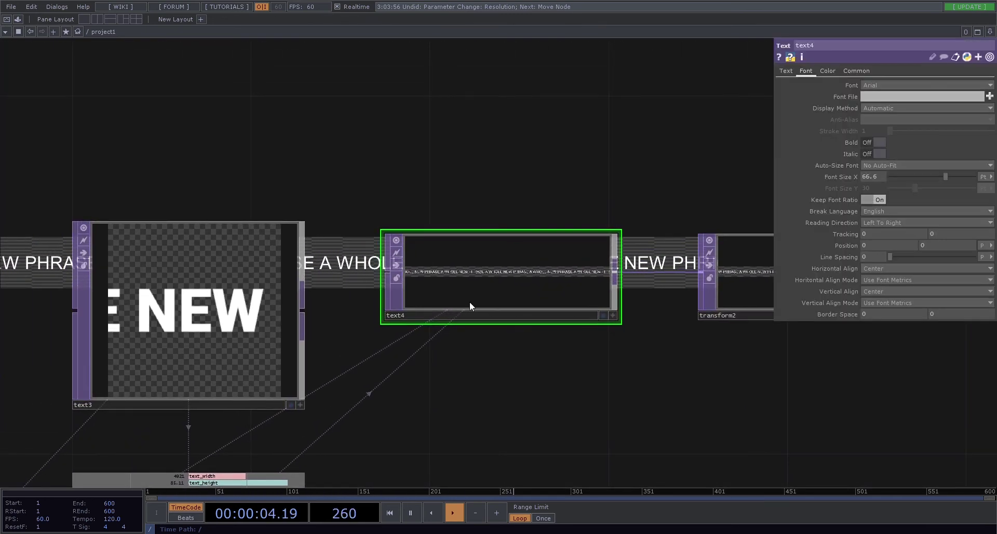
pyautogui.click(260, 305)
pyautogui.click(521, 276)
pyautogui.click(270, 305)
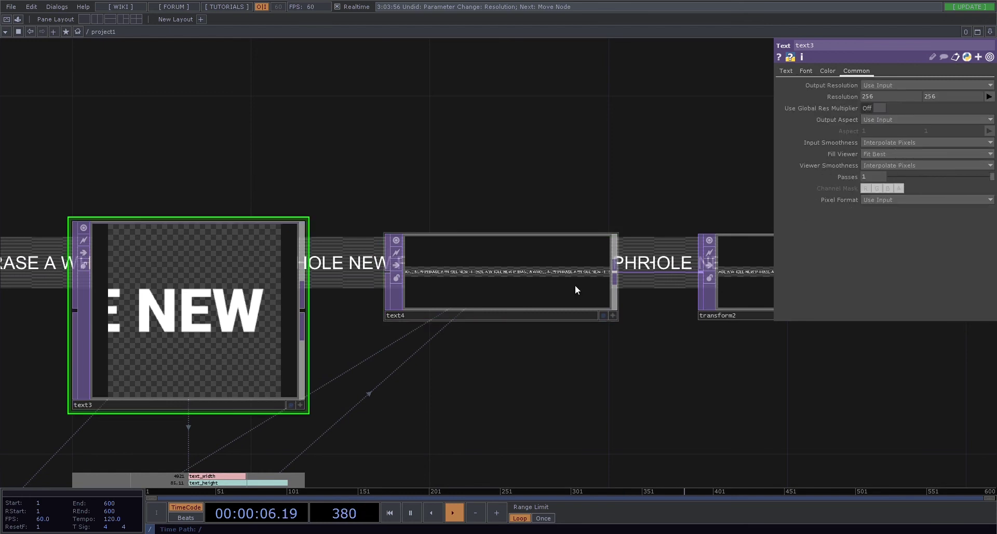
pyautogui.click(575, 290)
pyautogui.moveTo(576, 389); pyautogui.dragTo(539, 291)
pyautogui.moveTo(363, 368); pyautogui.dragTo(527, 393)
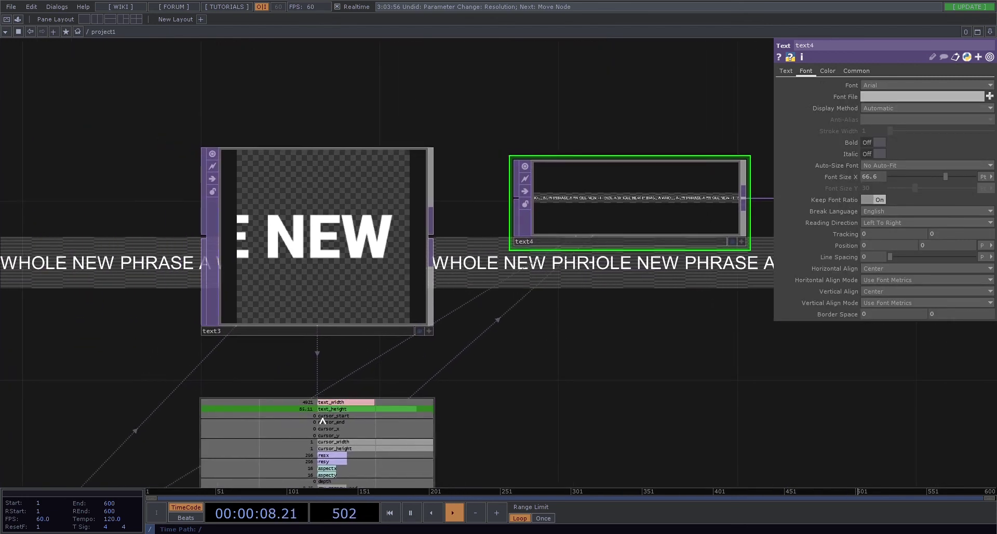
# Step: Set the font of the text3 TOP to Arial to match text4, and check the text's fit at the edge of the text4 viewer
pyautogui.moveTo(657, 367); pyautogui.dragTo(599, 418)
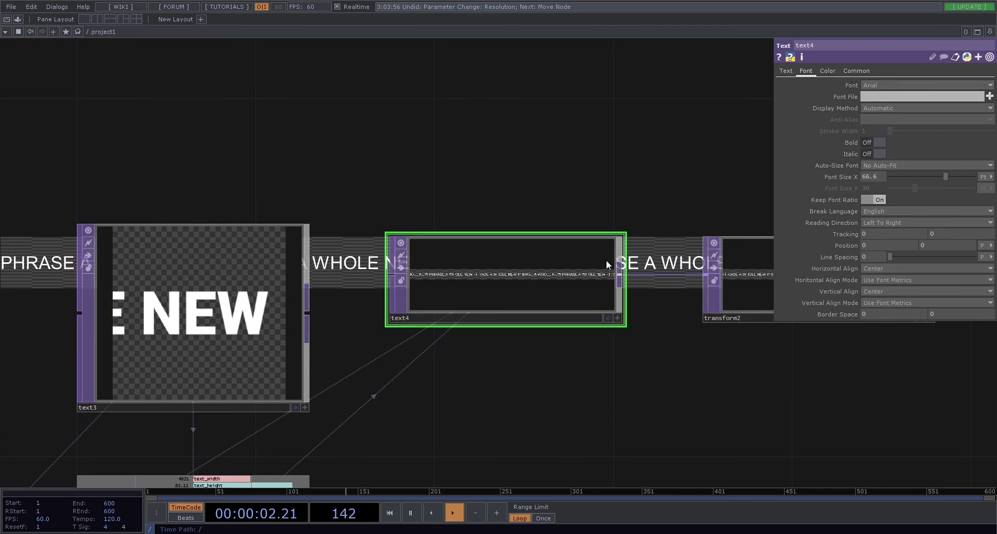
pyautogui.click(878, 87)
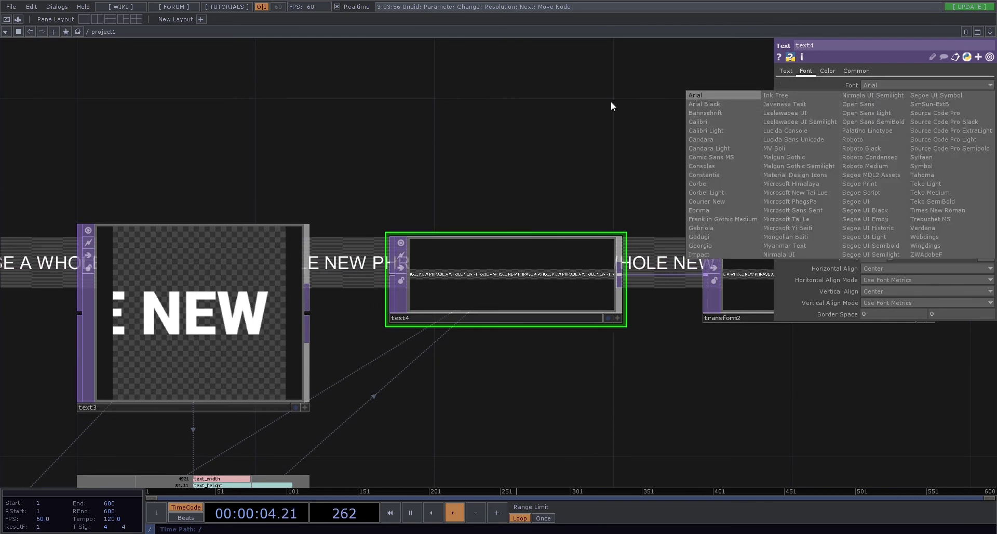
pyautogui.click(214, 332)
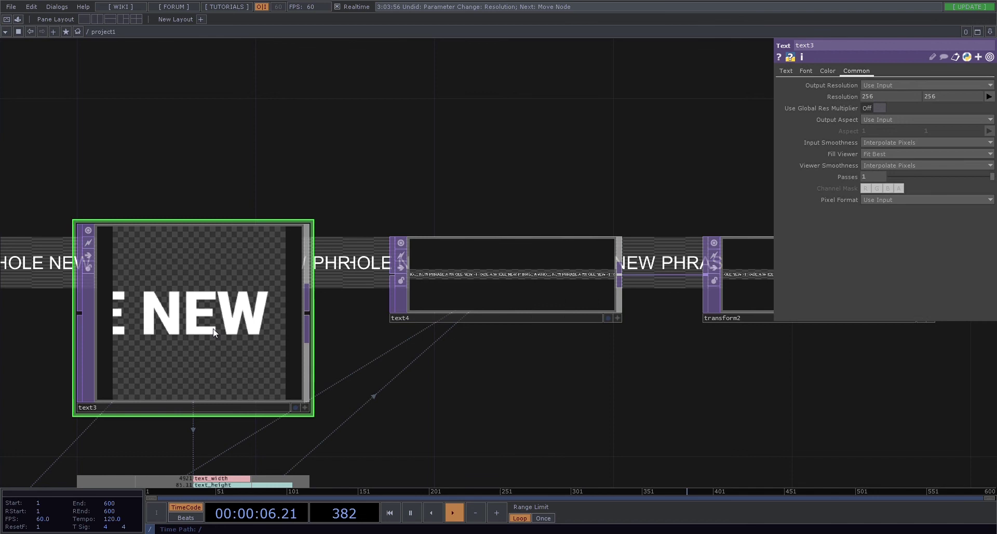
pyautogui.click(786, 70)
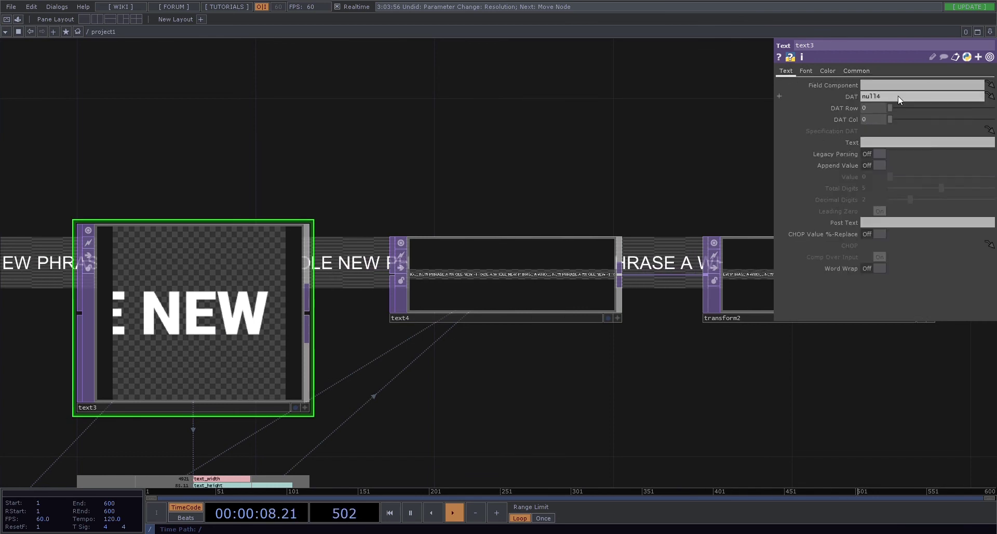
pyautogui.click(806, 72)
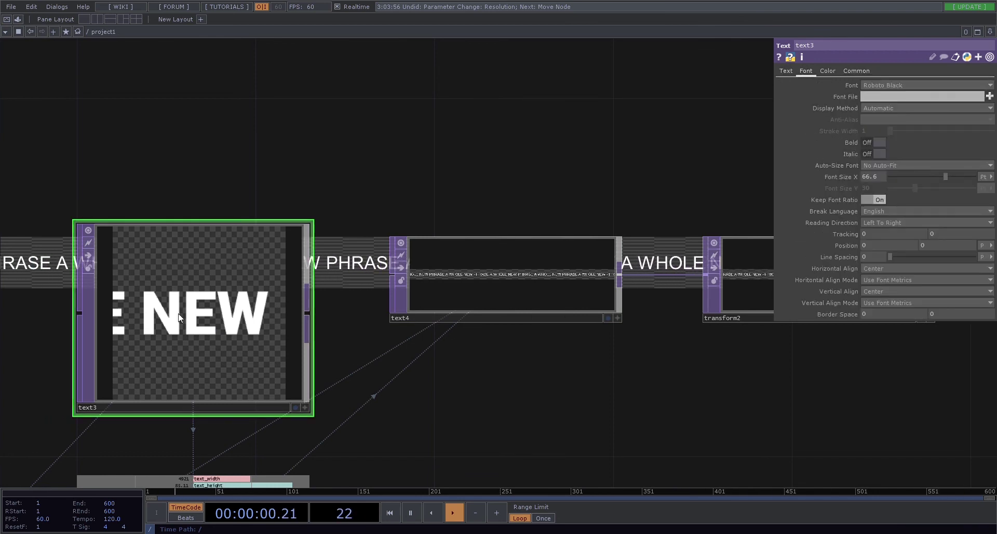
pyautogui.moveTo(419, 394); pyautogui.dragTo(448, 261)
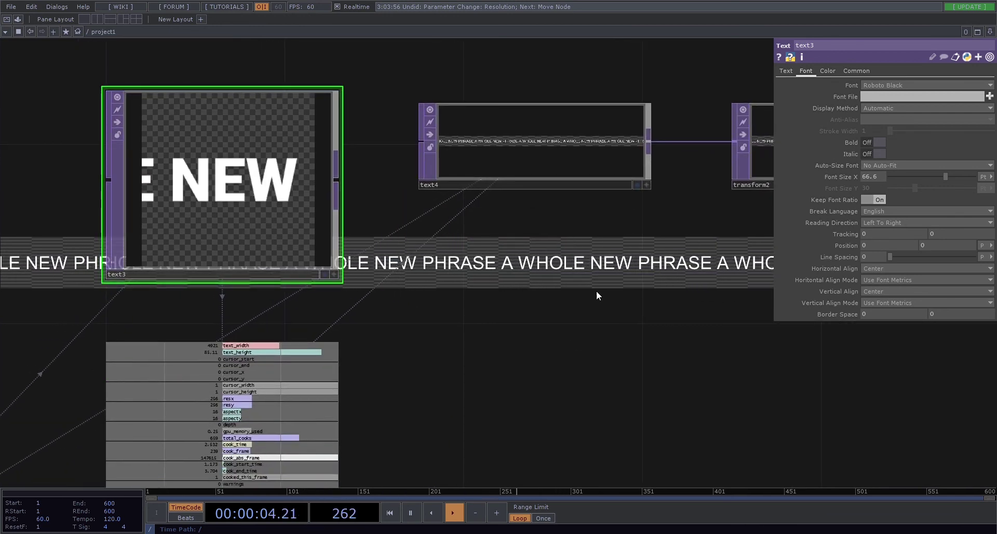
pyautogui.click(935, 86)
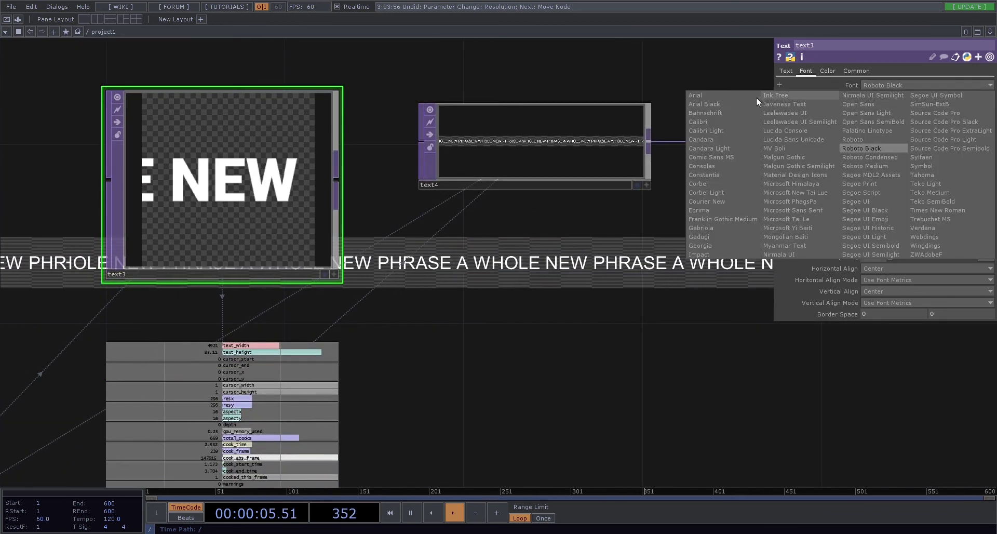
pyautogui.click(719, 96)
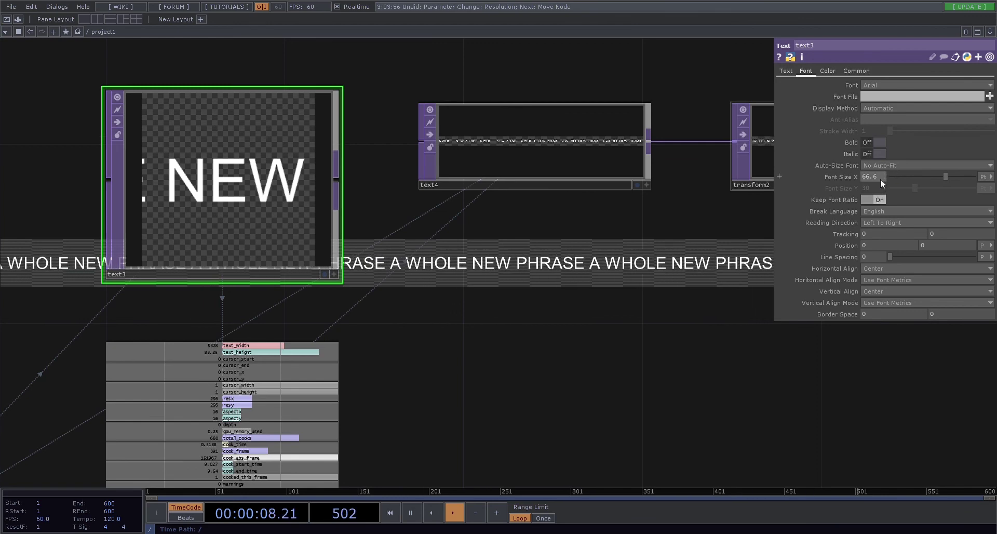
pyautogui.scroll(5, 560, 178)
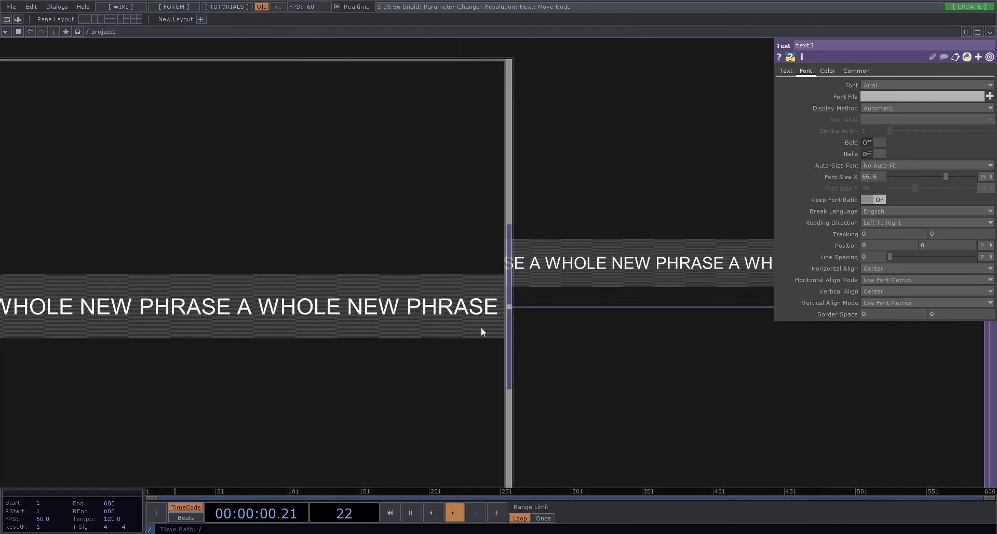